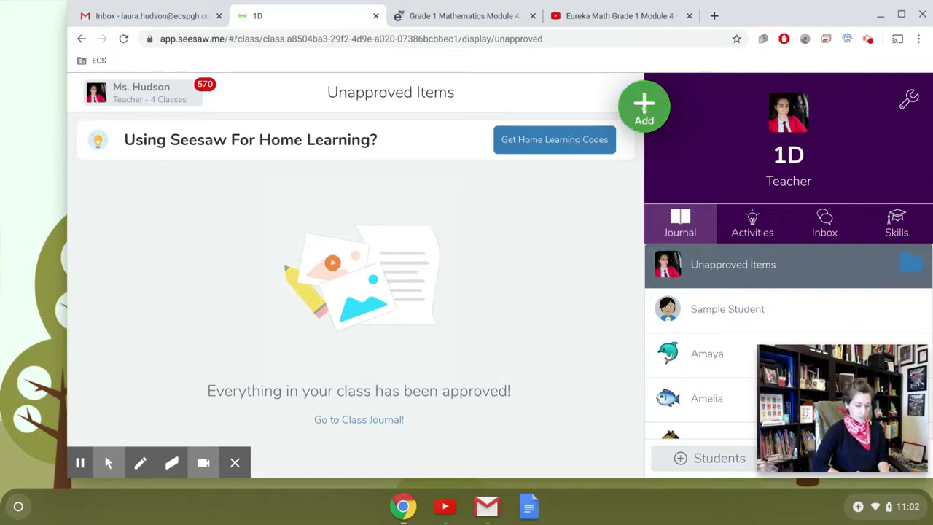
Step: Choose Assign Activity from the green Add menu to reach the Activity Library
{"action": "left_click", "coordinate": [644, 107]}
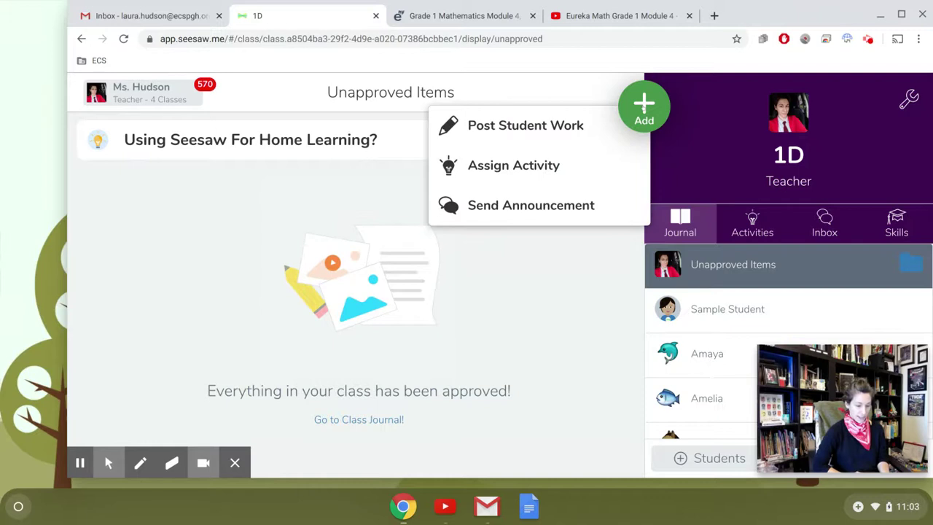
{"action": "left_click", "coordinate": [512, 169]}
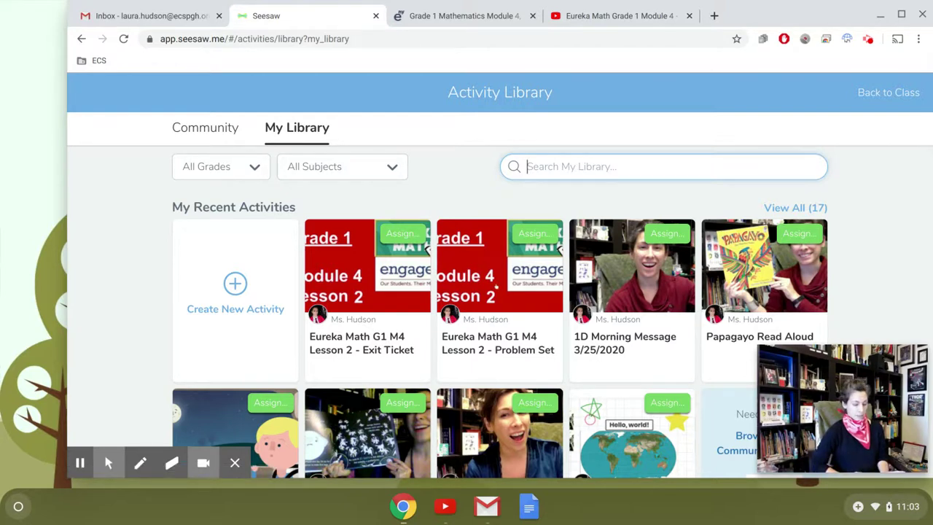
{"action": "left_click", "coordinate": [496, 286]}
{"action": "scroll", "coordinate": [496, 287], "scroll_direction": "down", "scroll_amount": 2}
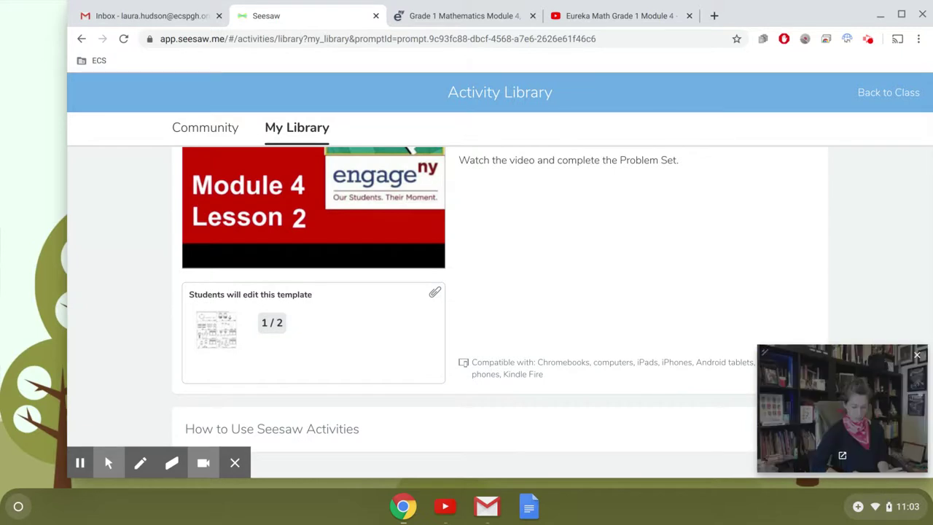
{"action": "left_click_drag", "start_coordinate": [878, 400], "coordinate": [882, 247]}
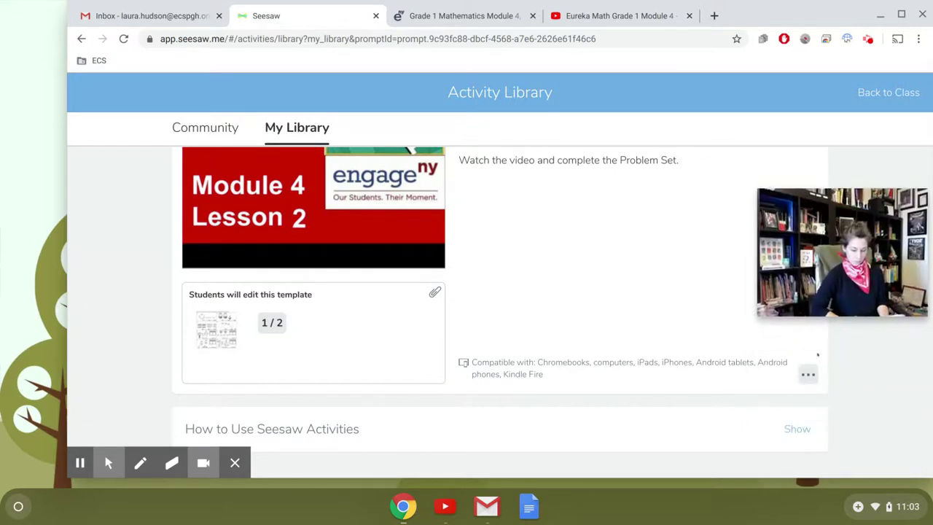
{"action": "left_click", "coordinate": [807, 375]}
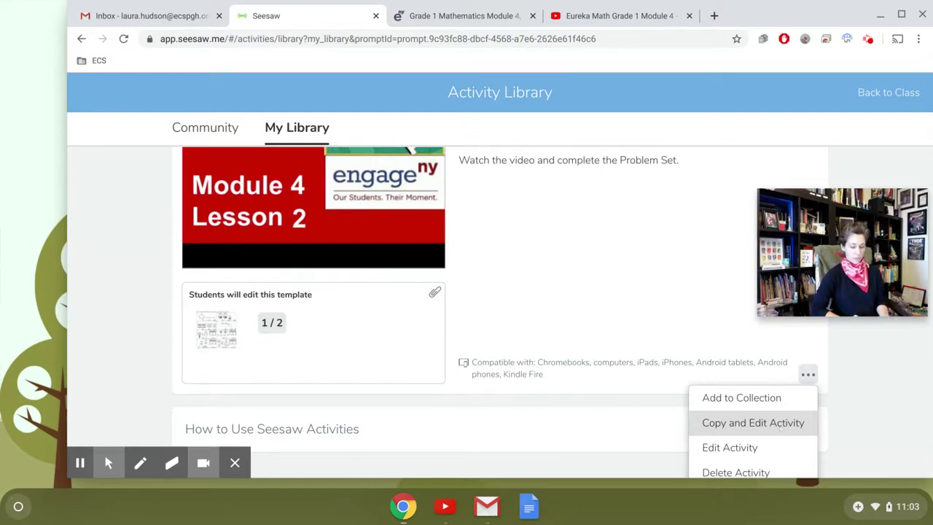
{"action": "left_click", "coordinate": [885, 419]}
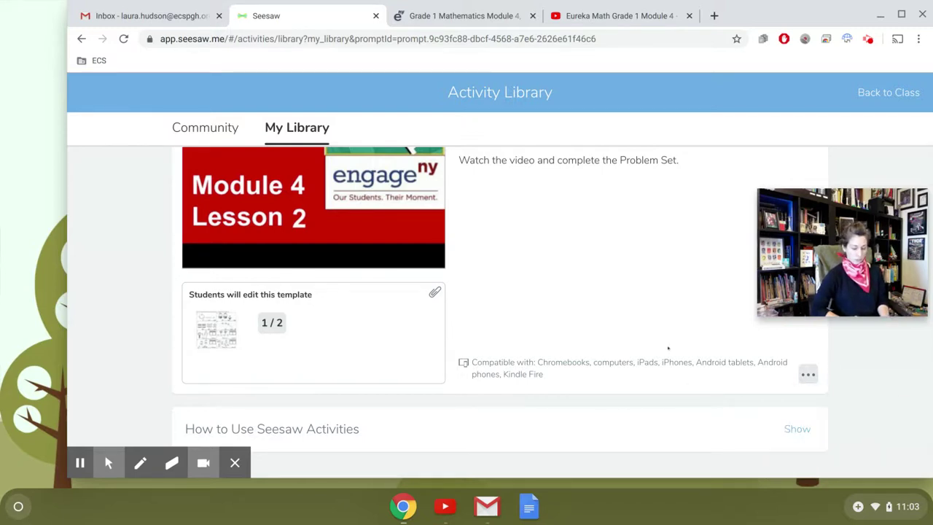
{"action": "left_click", "coordinate": [289, 130]}
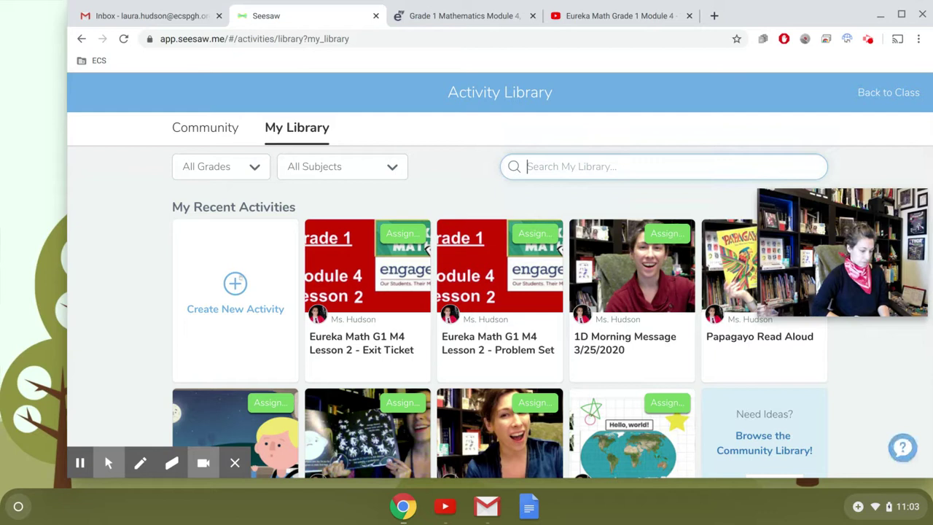
Step: Create a new activity named 'Eureka Math G1 M4 Lesson 3 - Problem Set'
{"action": "left_click", "coordinate": [235, 283]}
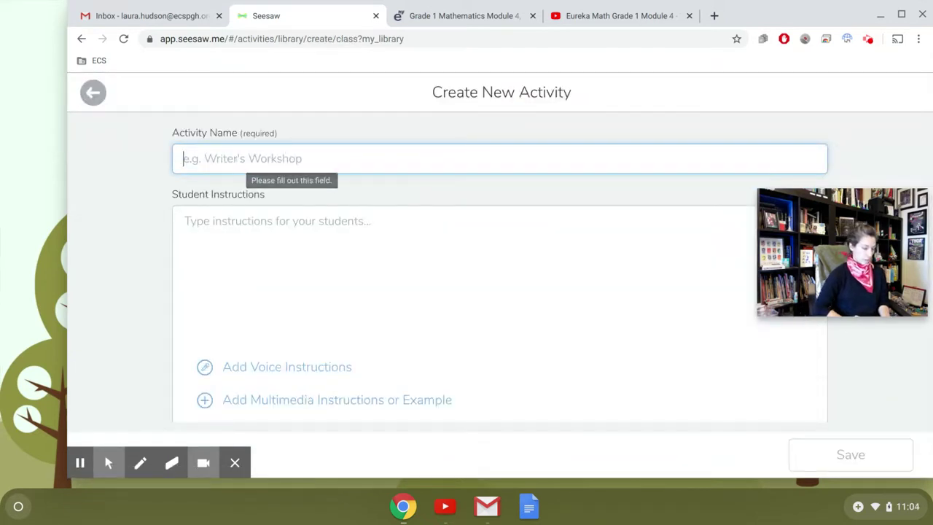
{"action": "type", "text": "Eureka "}
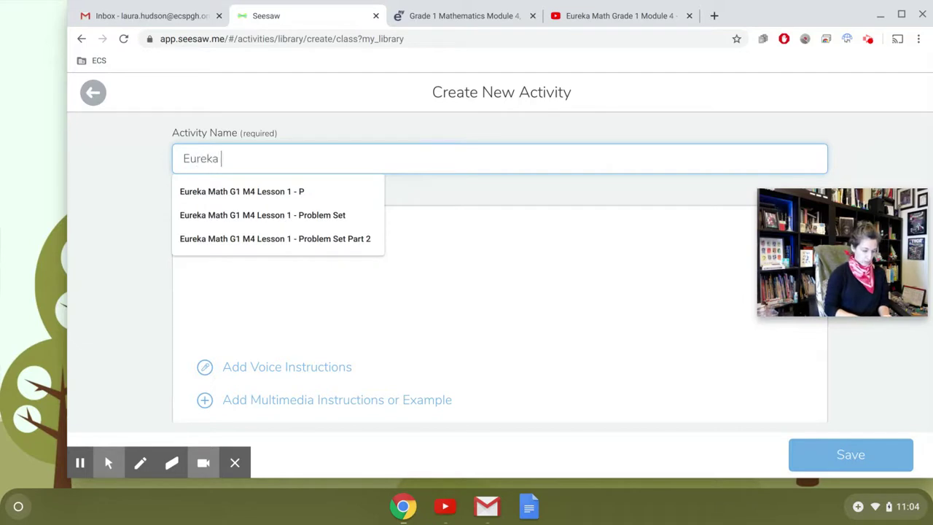
{"action": "type", "text": "Math"}
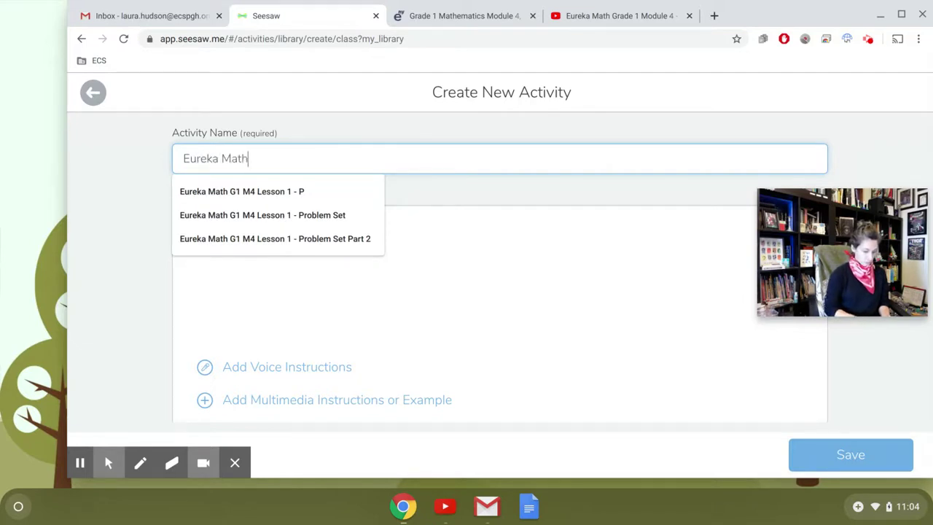
{"action": "key", "text": "Down"}
{"action": "key", "text": "Down"}
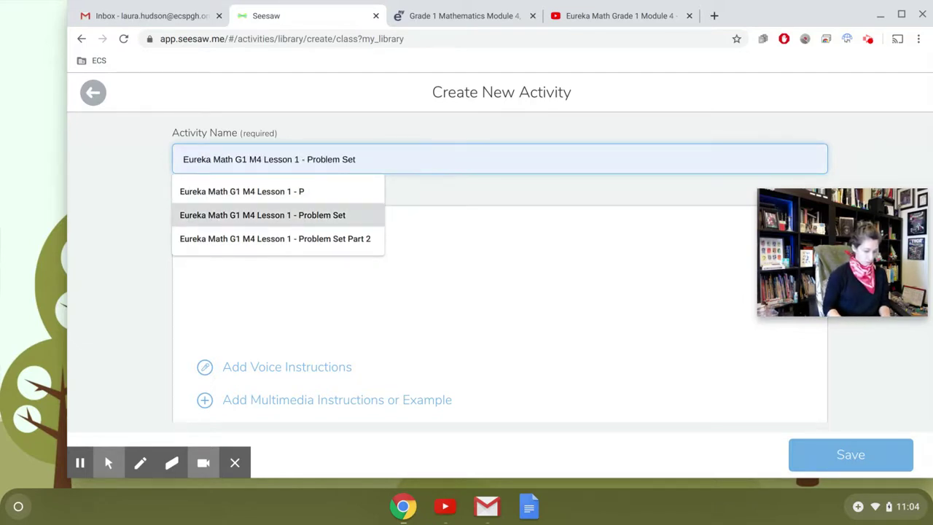
{"action": "key", "text": "Return"}
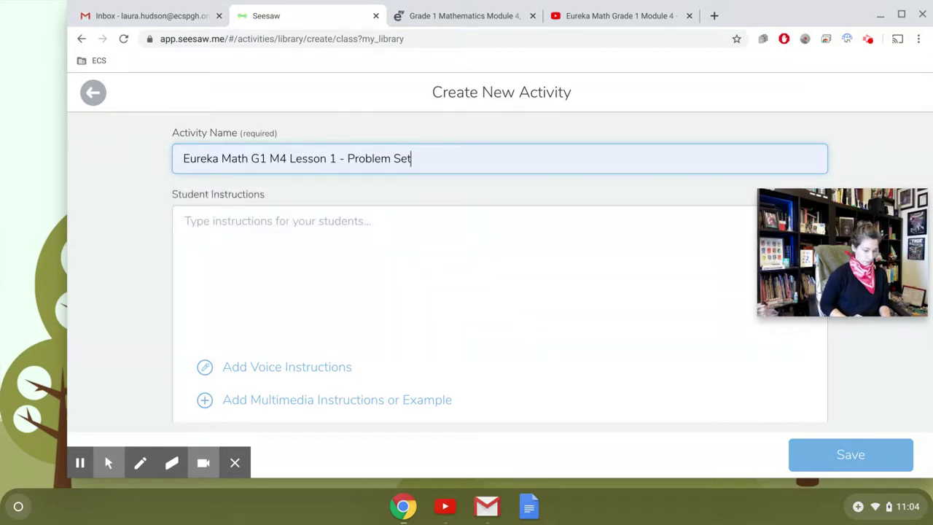
{"action": "left_click", "coordinate": [337, 158]}
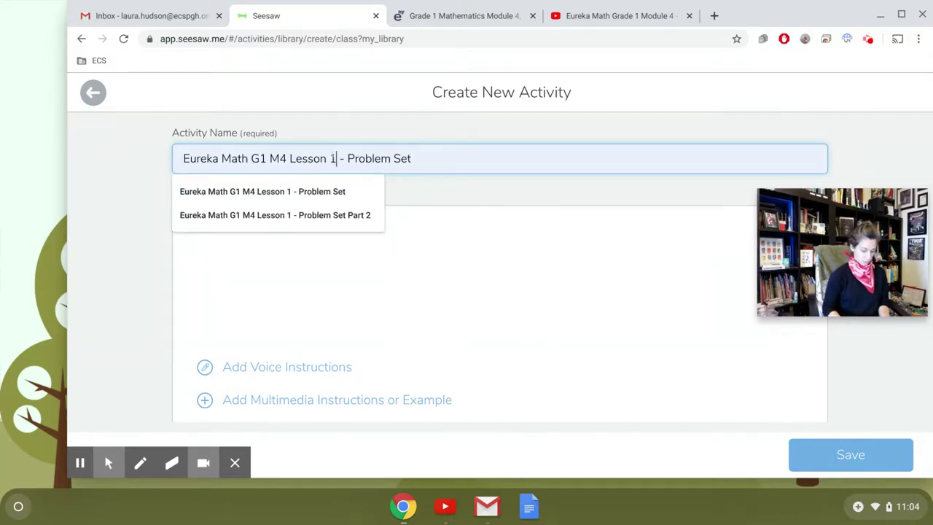
{"action": "key", "text": "BackSpace"}
{"action": "type", "text": "3"}
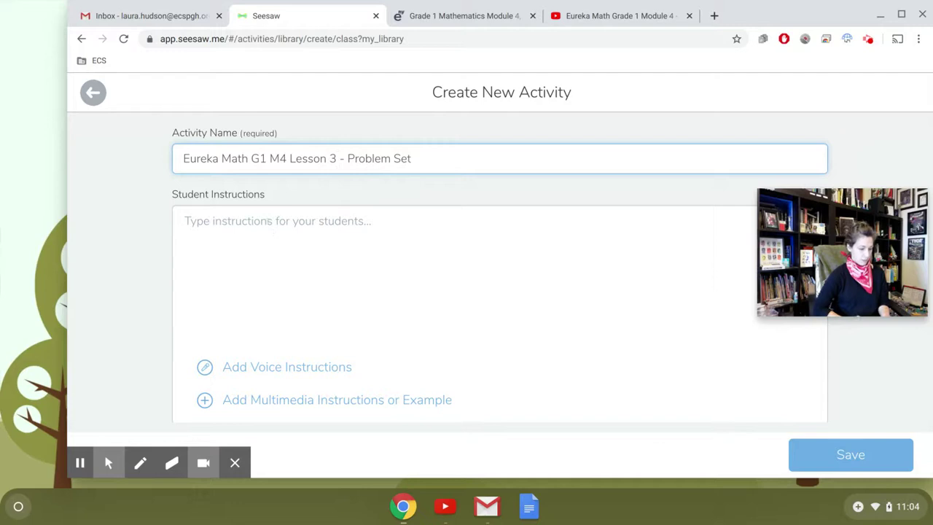
Step: Enter the student instructions 'Watch the video and complete the problem set'
{"action": "left_click", "coordinate": [272, 224]}
{"action": "type", "text": "Wat"}
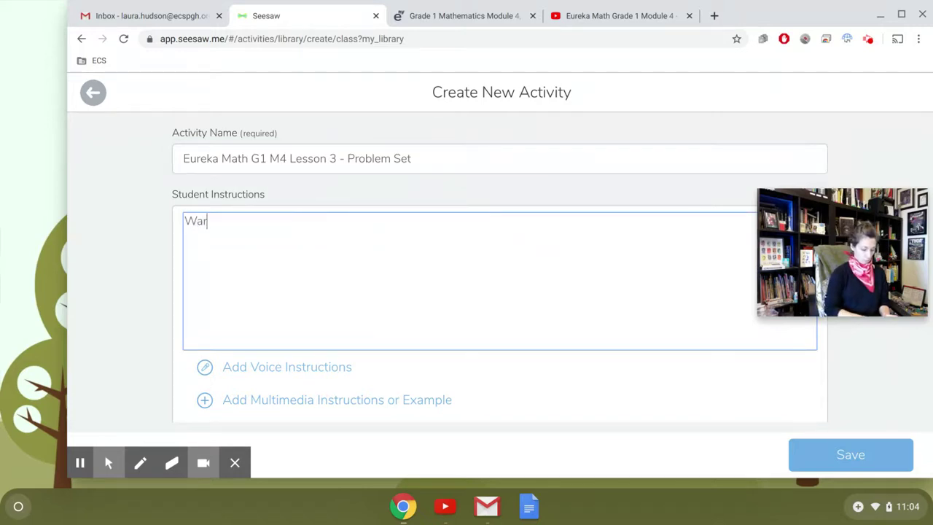
{"action": "key", "text": "BackSpace"}
{"action": "type", "text": "tch the"}
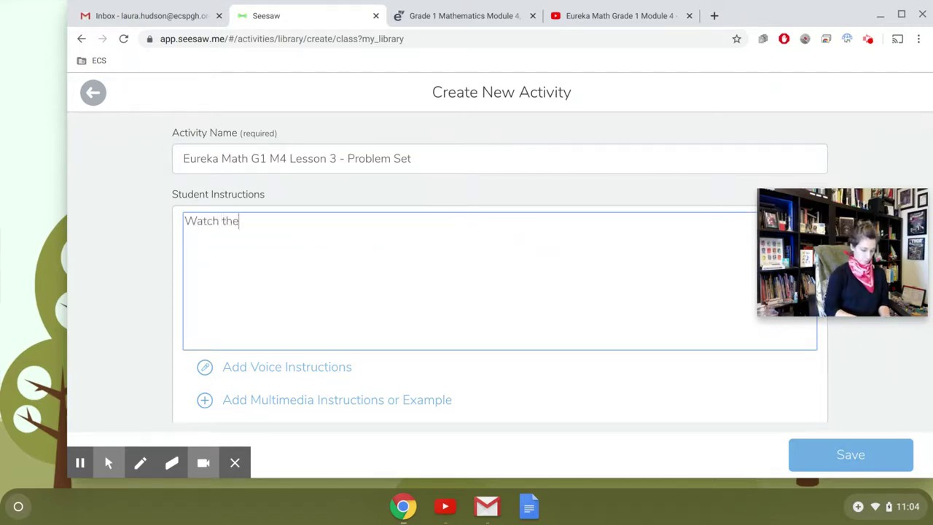
{"action": "type", "text": " video and "}
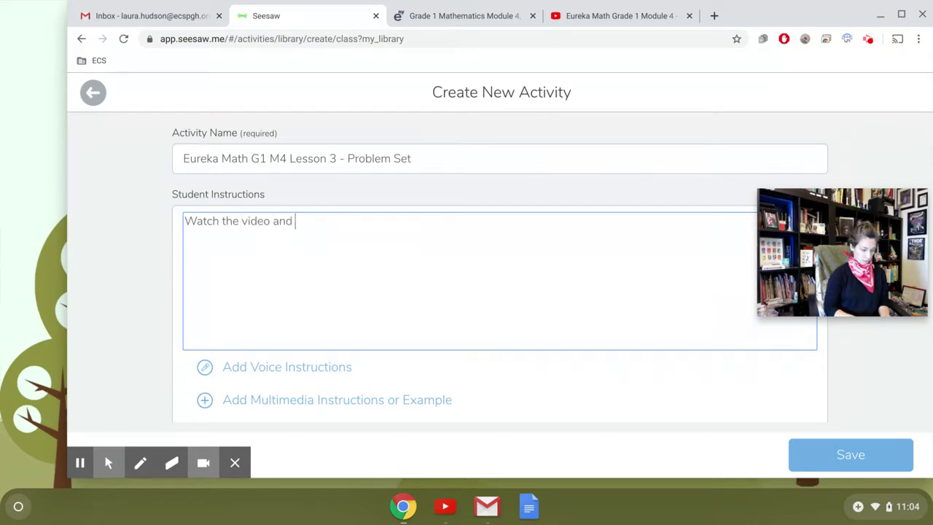
{"action": "type", "text": "complete the "}
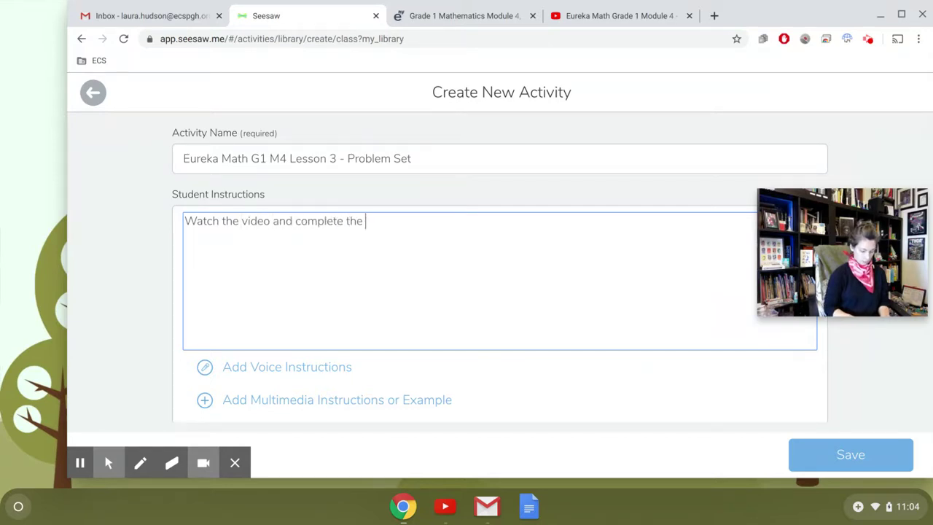
{"action": "type", "text": "problem set"}
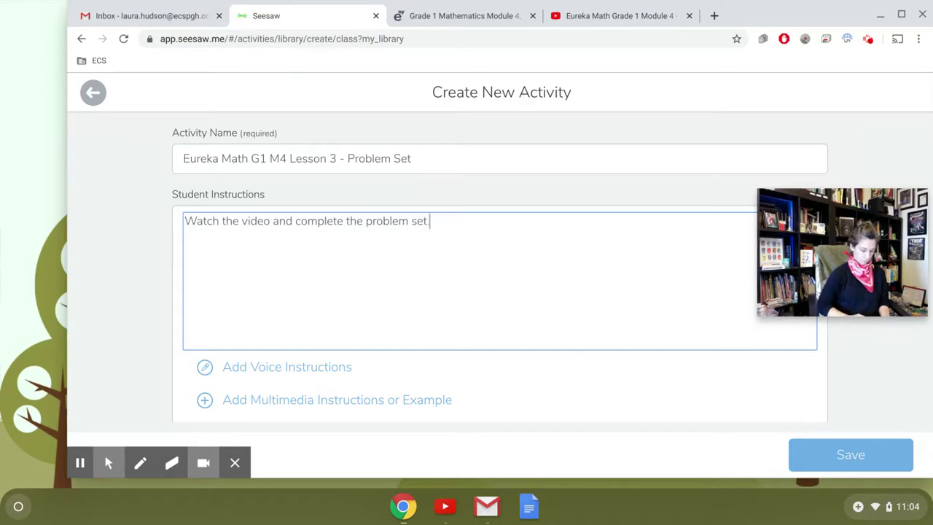
{"action": "scroll", "coordinate": [315, 268], "scroll_direction": "down", "scroll_amount": 2}
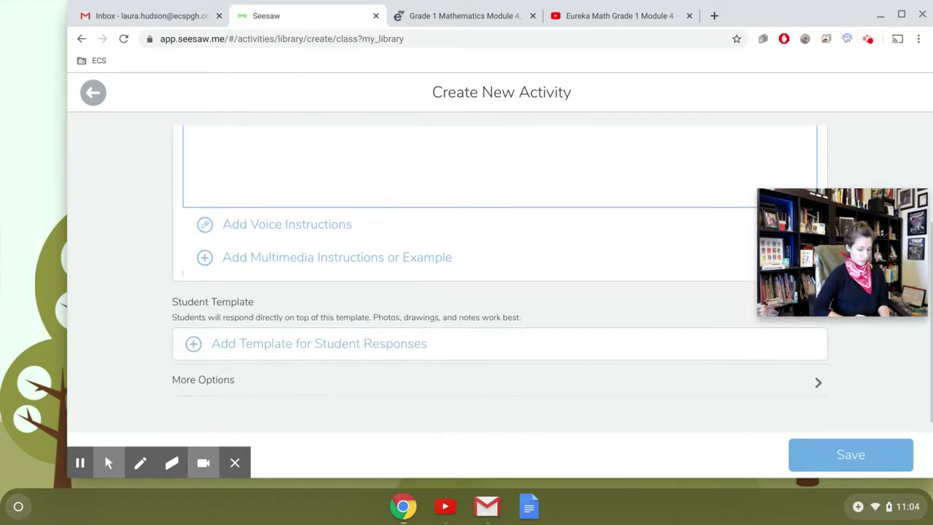
Step: Choose Link as the activity's multimedia instructions or example
{"action": "left_click", "coordinate": [315, 264]}
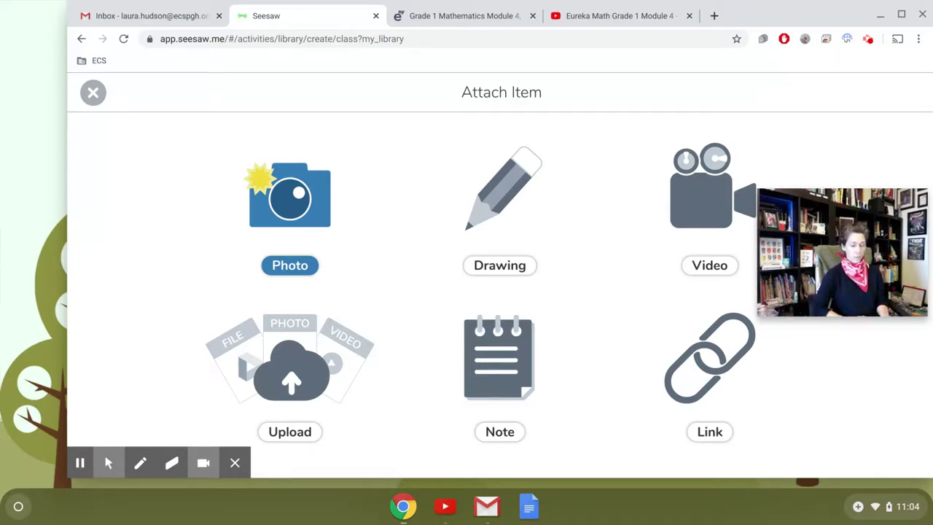
{"action": "left_click", "coordinate": [711, 360]}
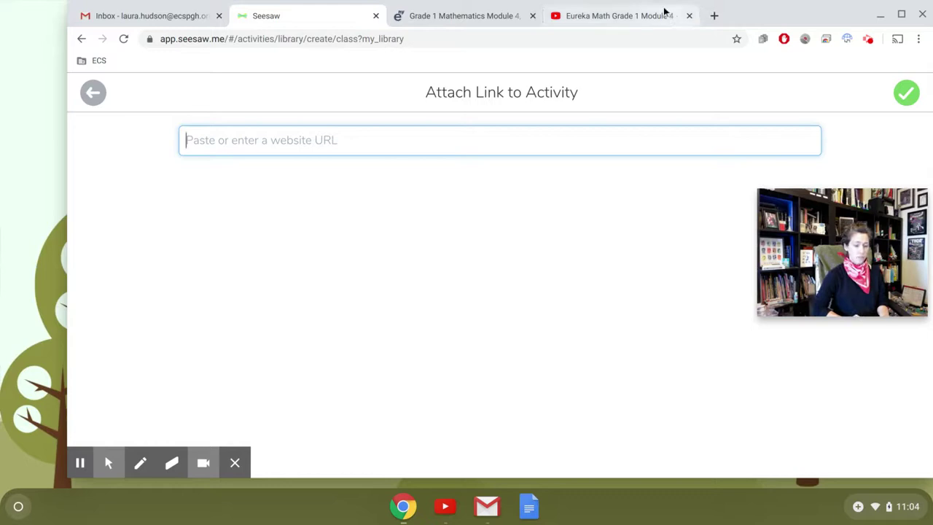
Step: Pause the Grade 1 Module 4 Lesson 3 YouTube video and copy its share link
{"action": "left_click", "coordinate": [642, 16]}
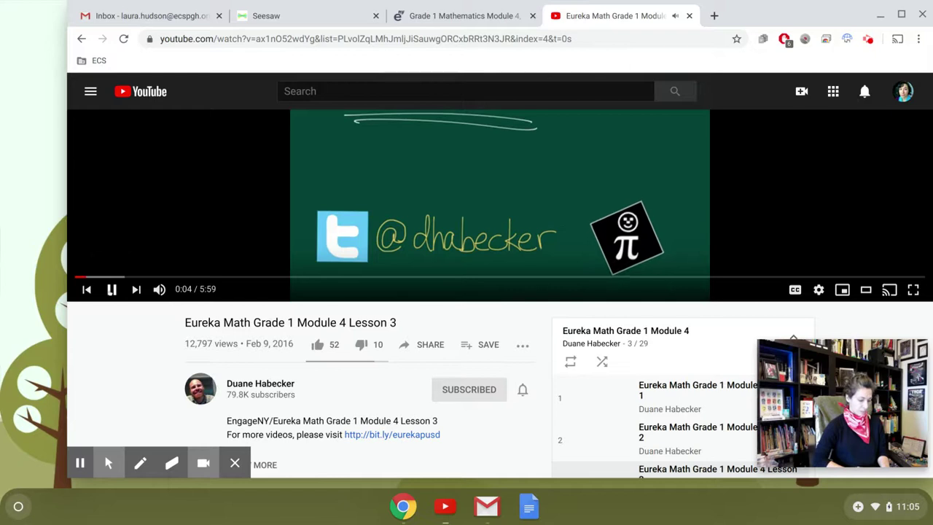
{"action": "left_click", "coordinate": [112, 289]}
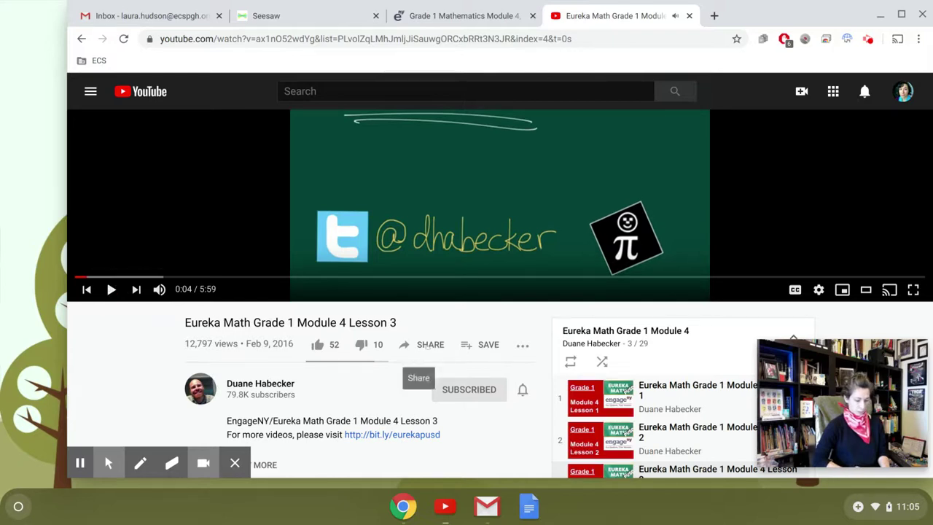
{"action": "left_click", "coordinate": [428, 345]}
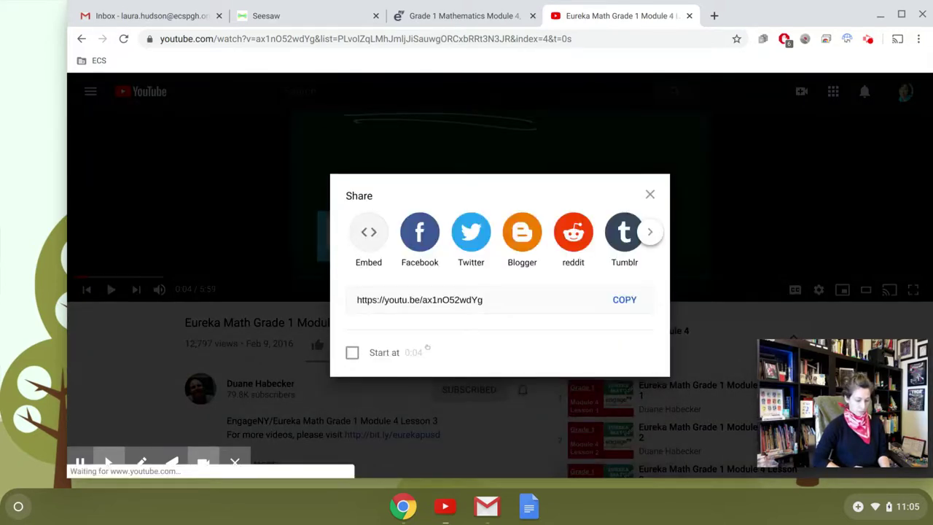
{"action": "left_click", "coordinate": [621, 301]}
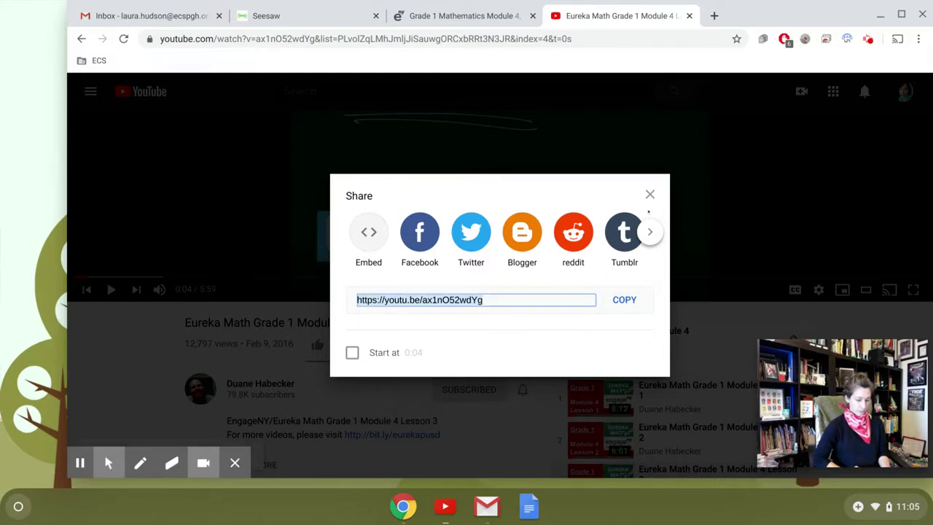
{"action": "left_click", "coordinate": [625, 302]}
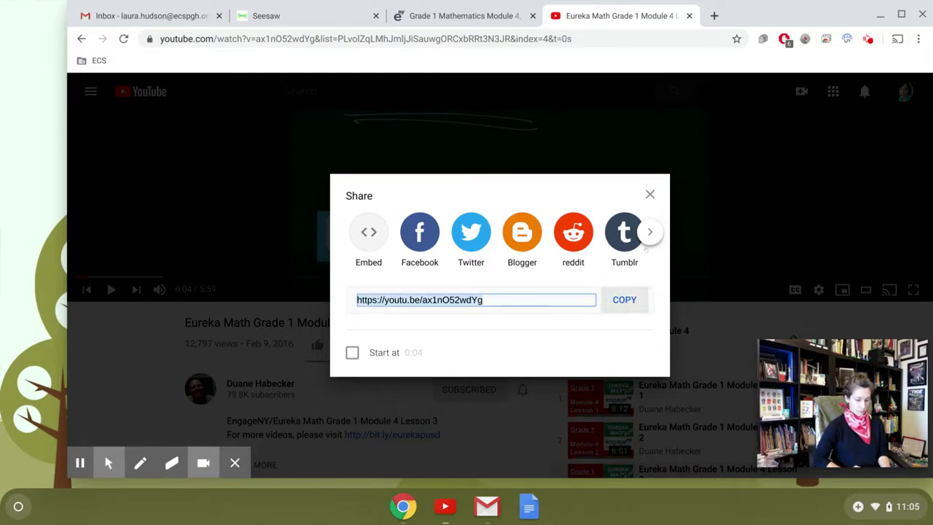
{"action": "key", "text": "Escape"}
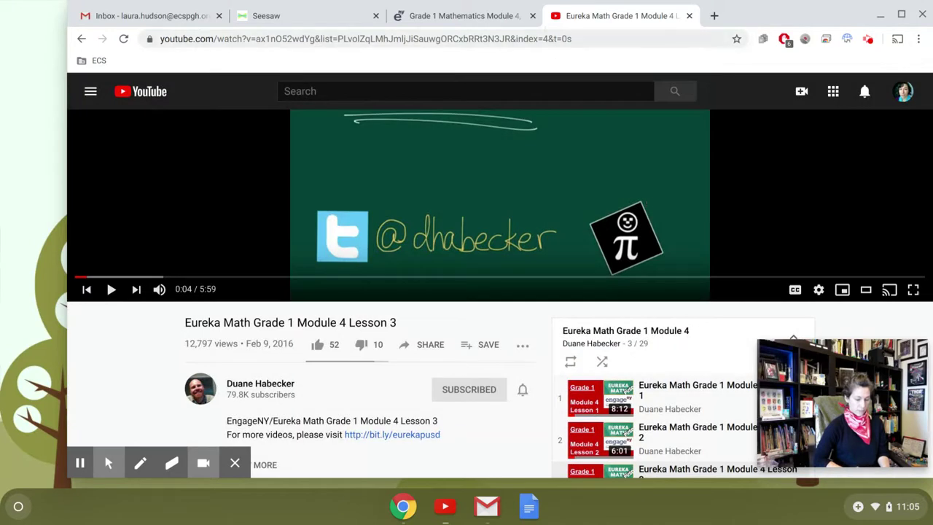
{"action": "left_click", "coordinate": [296, 17]}
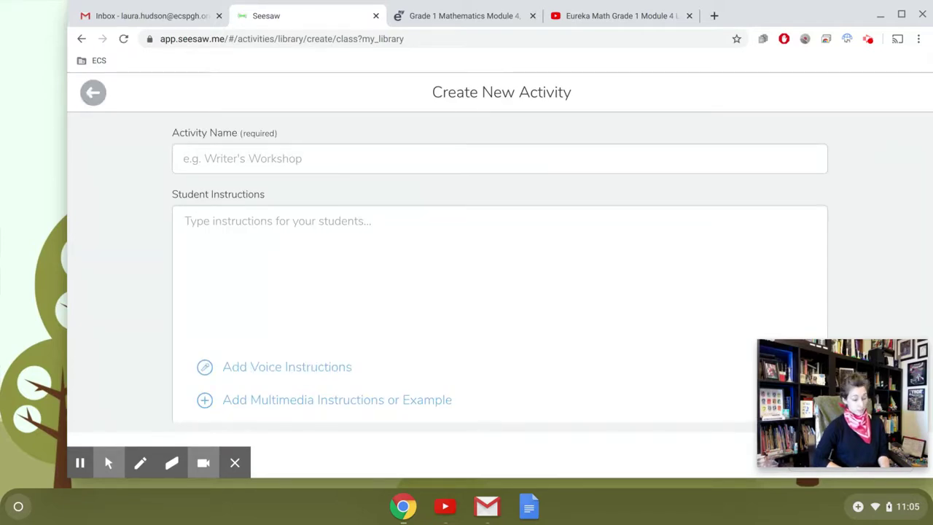
Step: Paste the copied Lesson 3 YouTube URL as a Link example and confirm the attachment
{"action": "scroll", "coordinate": [311, 257], "scroll_direction": "down", "scroll_amount": 3}
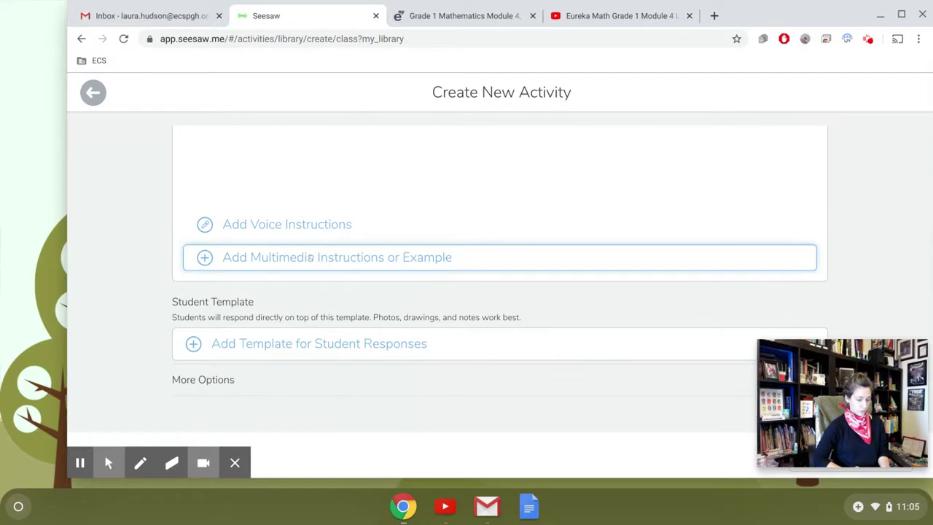
{"action": "left_click", "coordinate": [311, 257]}
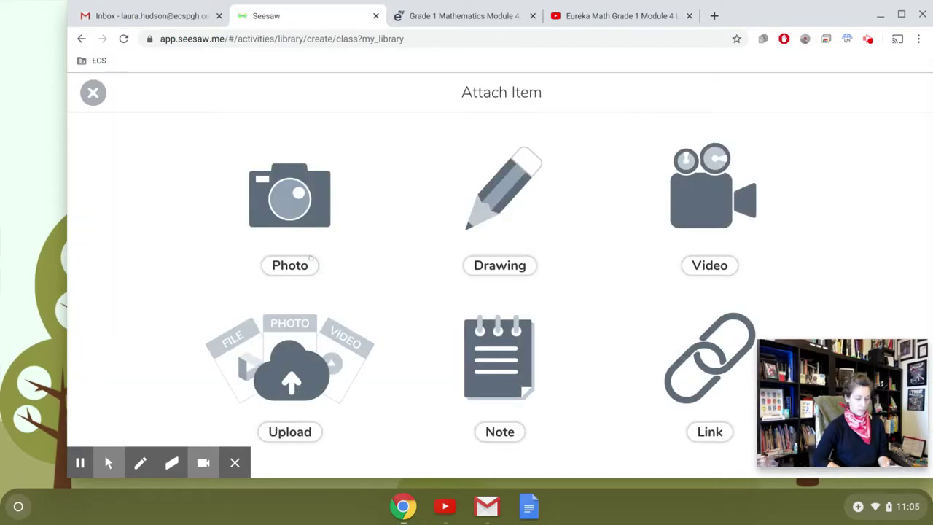
{"action": "left_click", "coordinate": [704, 369]}
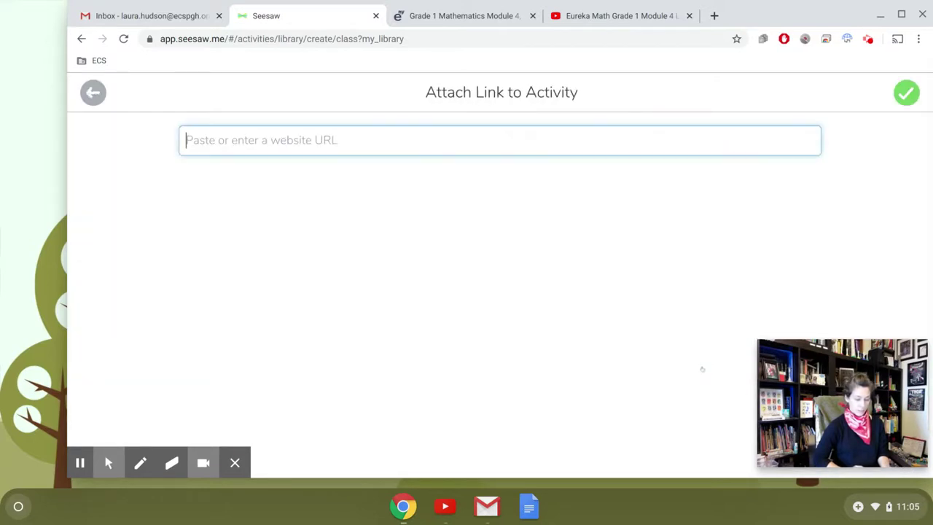
{"action": "key", "text": "ctrl+v"}
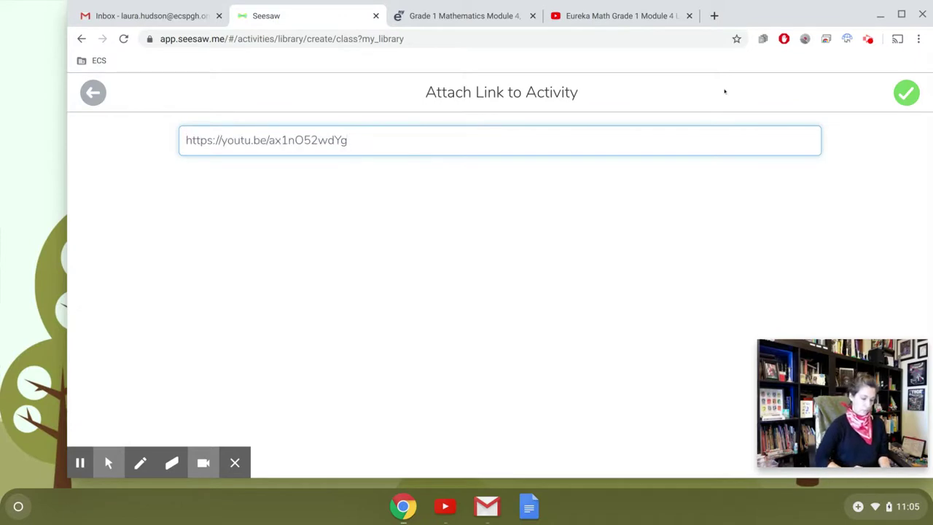
{"action": "left_click", "coordinate": [906, 93]}
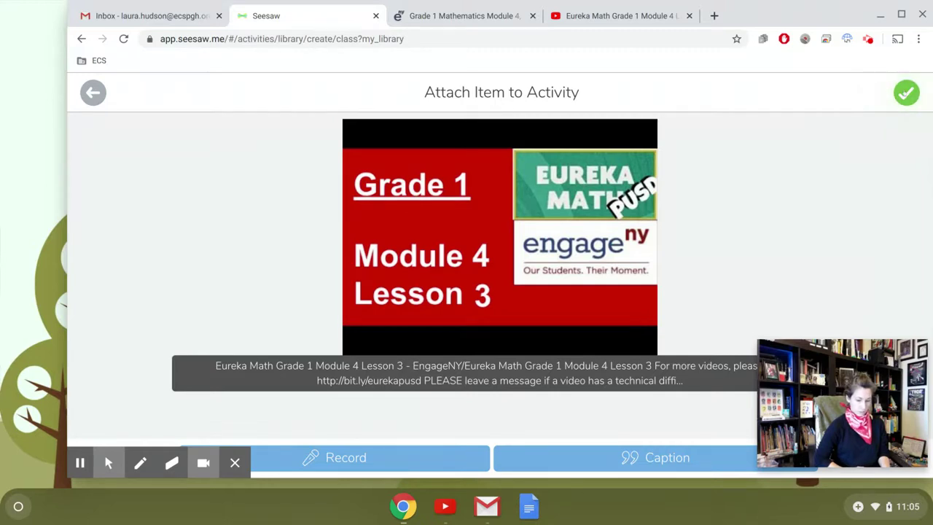
{"action": "left_click", "coordinate": [906, 92]}
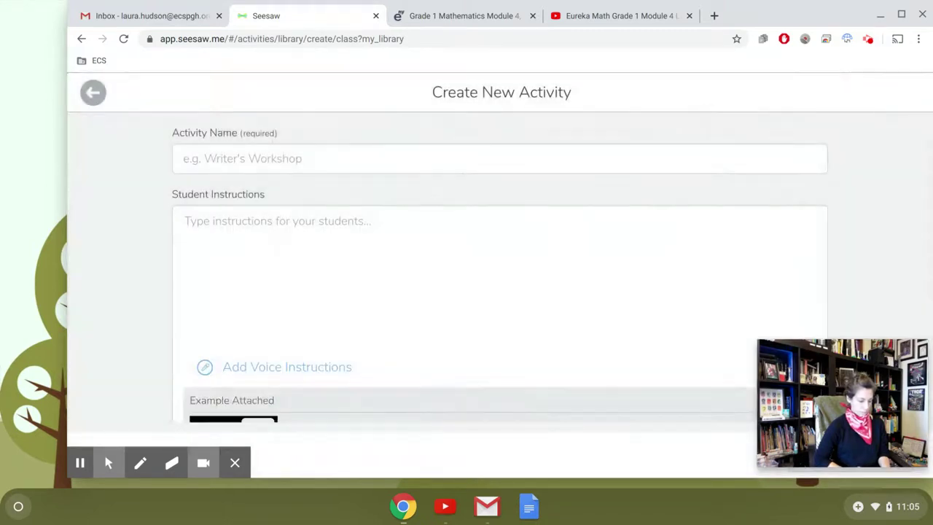
Step: Name the activity 'Eureka Math G1 M4 Lesson 3 - Problem Set' by editing the autofilled Lesson 1 name
{"action": "left_click", "coordinate": [273, 158]}
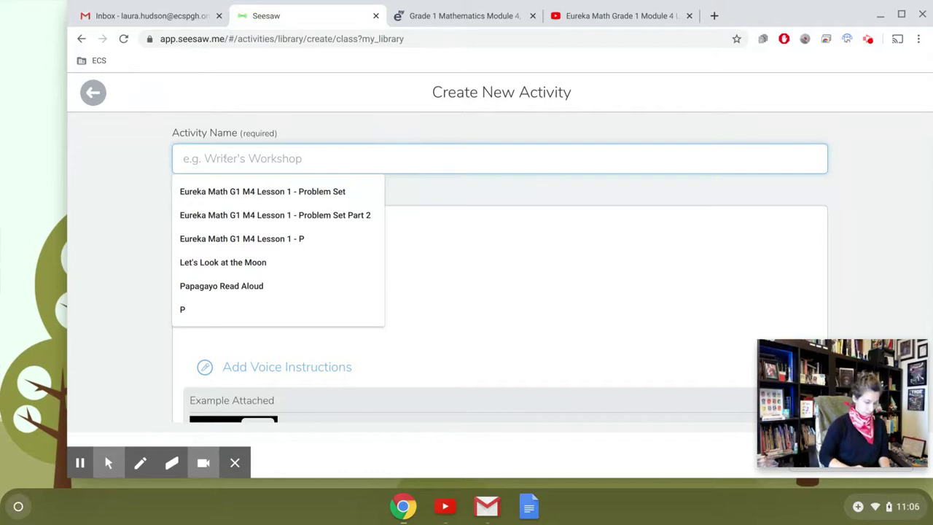
{"action": "left_click", "coordinate": [245, 191]}
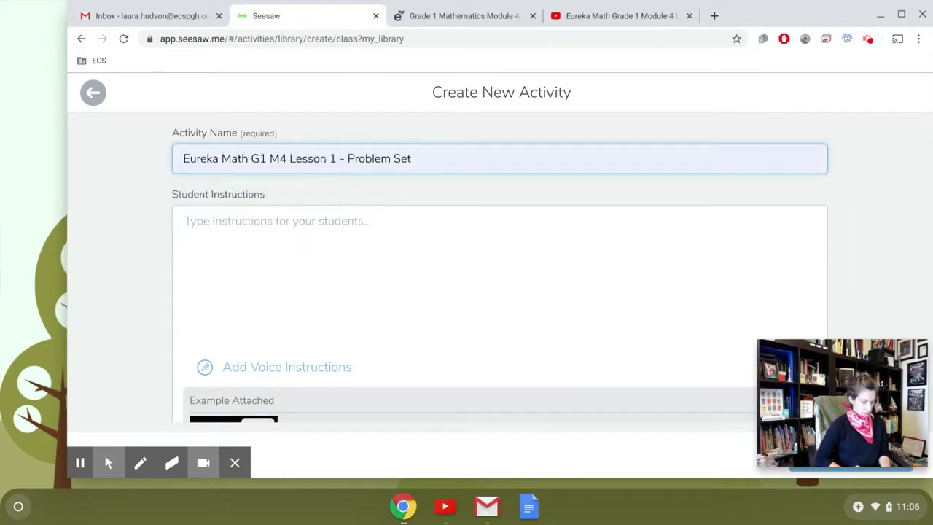
{"action": "left_click", "coordinate": [336, 158]}
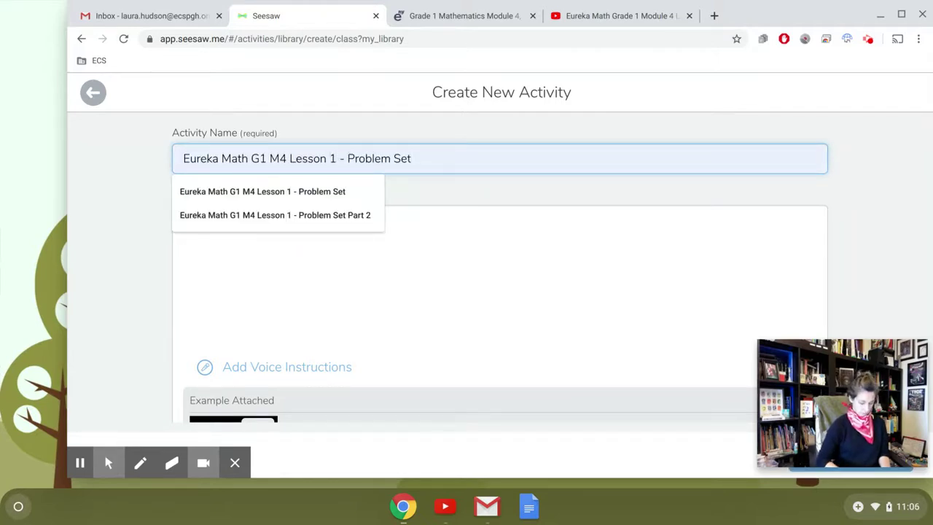
{"action": "key", "text": "BackSpace"}
{"action": "type", "text": "3"}
Step: Type the student instructions 'Watch the video and complete the problem set.'
{"action": "left_click", "coordinate": [327, 218]}
{"action": "type", "text": "W"}
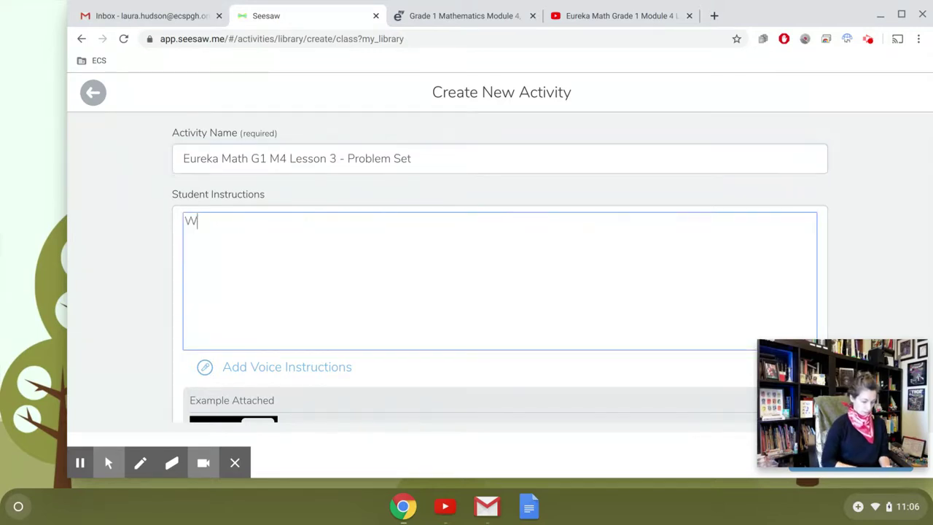
{"action": "type", "text": "atch the "}
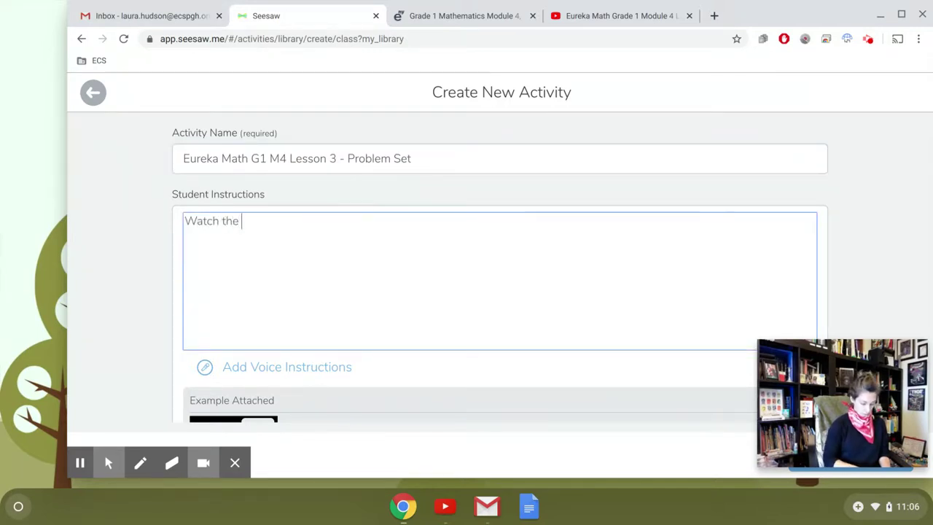
{"action": "type", "text": "video and com"}
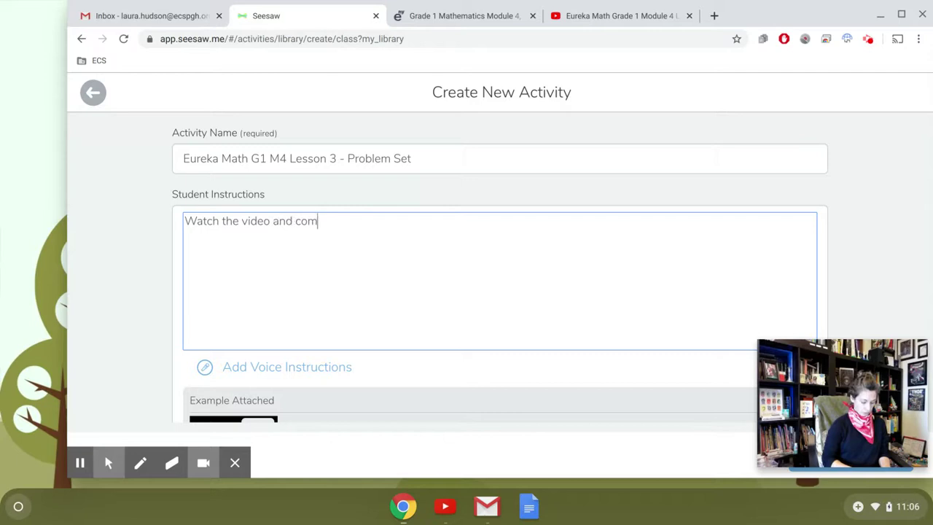
{"action": "type", "text": "plete the problem set."}
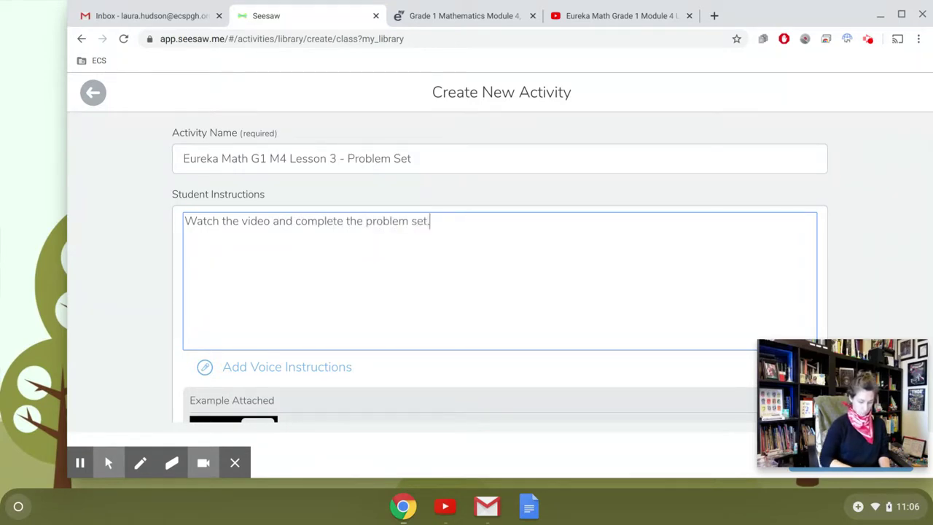
{"action": "scroll", "coordinate": [500, 277], "scroll_direction": "down", "scroll_amount": 1}
{"action": "scroll", "coordinate": [500, 277], "scroll_direction": "down", "scroll_amount": 2}
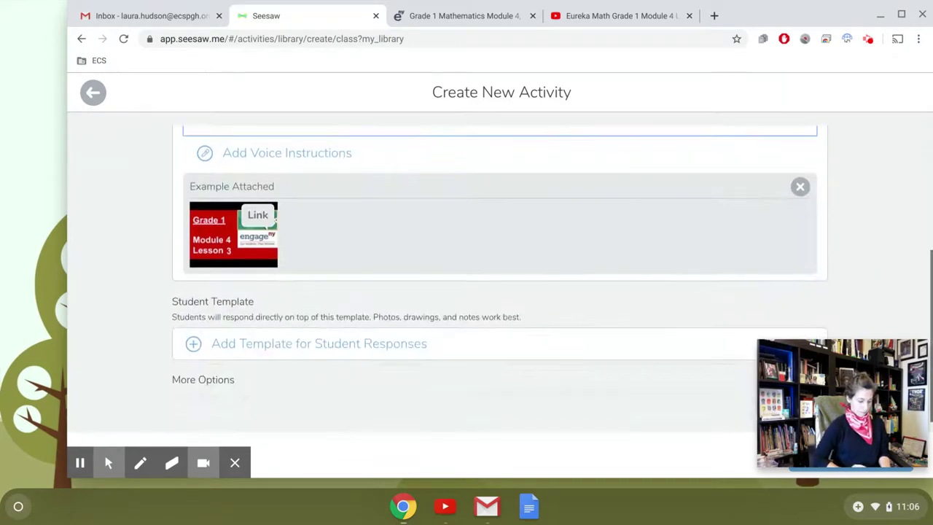
{"action": "left_click", "coordinate": [252, 343]}
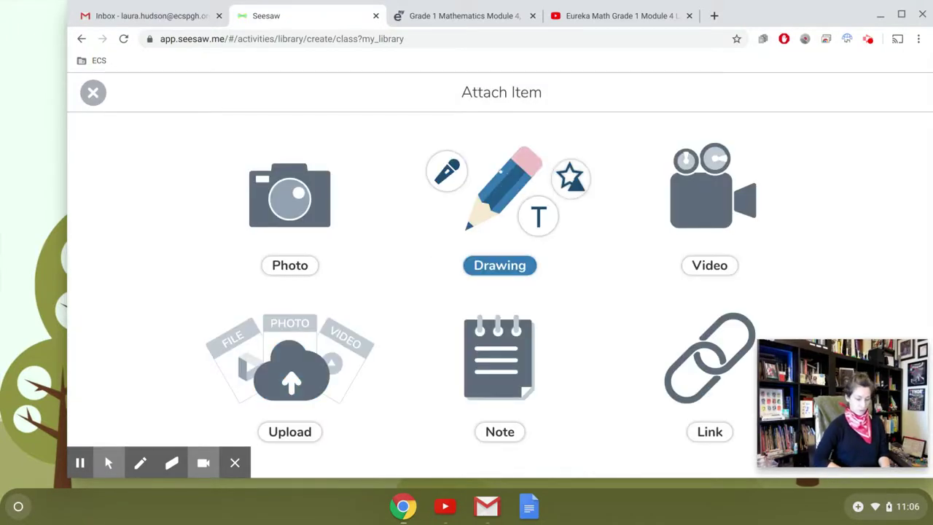
Step: Choose a blank Drawing as the student response template
{"action": "left_click", "coordinate": [500, 171]}
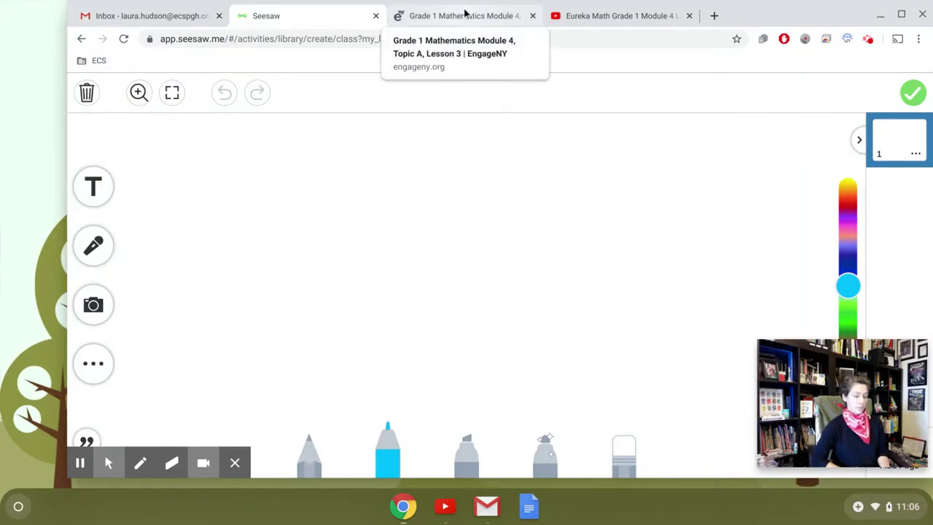
Step: View the Grade 1 Module 4, Topic A, Lesson 3 PDF from EngageNY's downloadable resources
{"action": "left_click", "coordinate": [463, 20]}
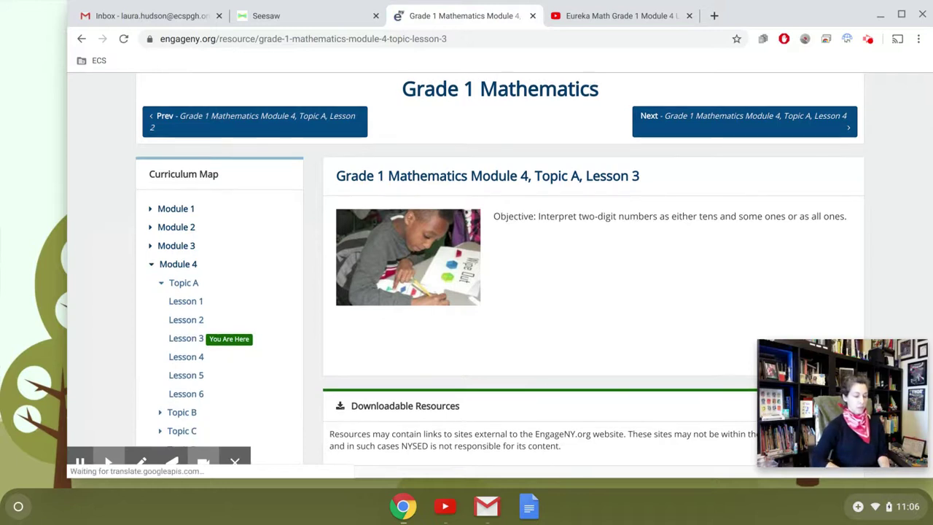
{"action": "scroll", "coordinate": [595, 251], "scroll_direction": "down", "scroll_amount": 5}
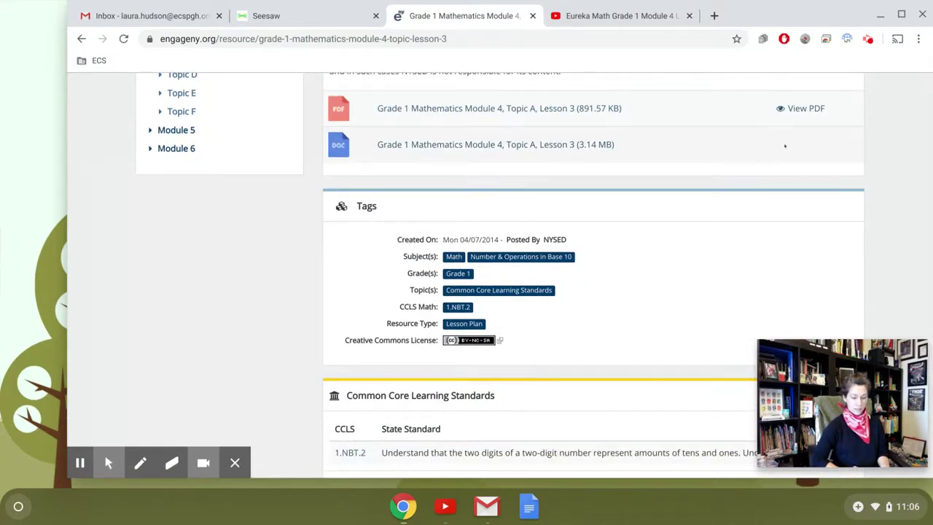
{"action": "left_click", "coordinate": [804, 109]}
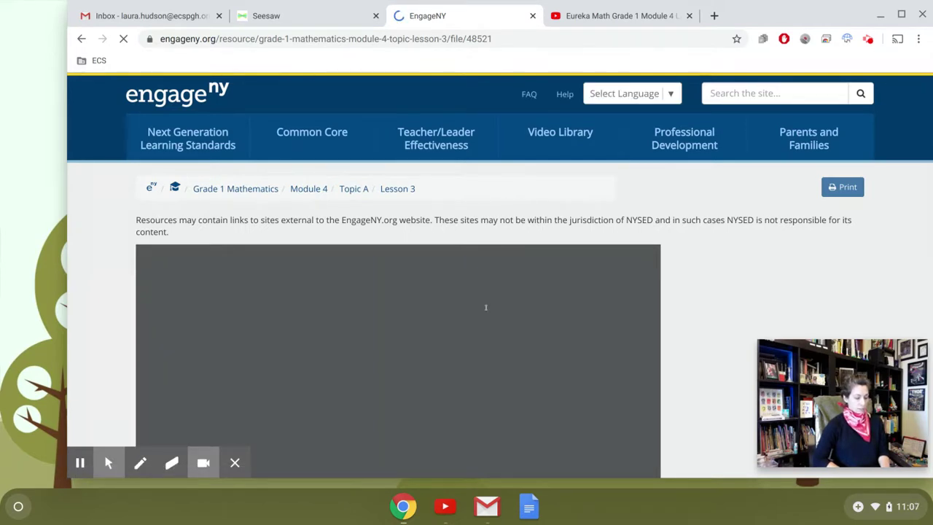
{"action": "scroll", "coordinate": [485, 306], "scroll_direction": "down", "scroll_amount": 3}
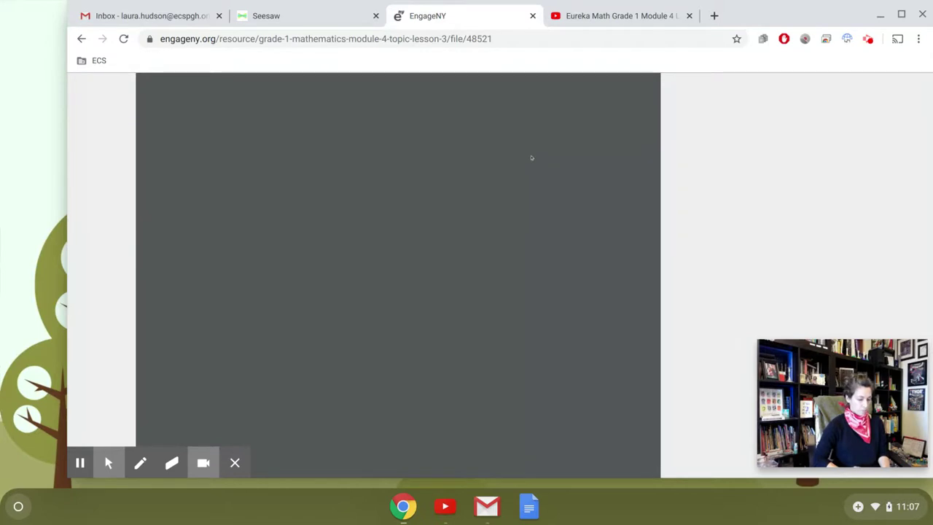
{"action": "scroll", "coordinate": [532, 157], "scroll_direction": "down", "scroll_amount": 2}
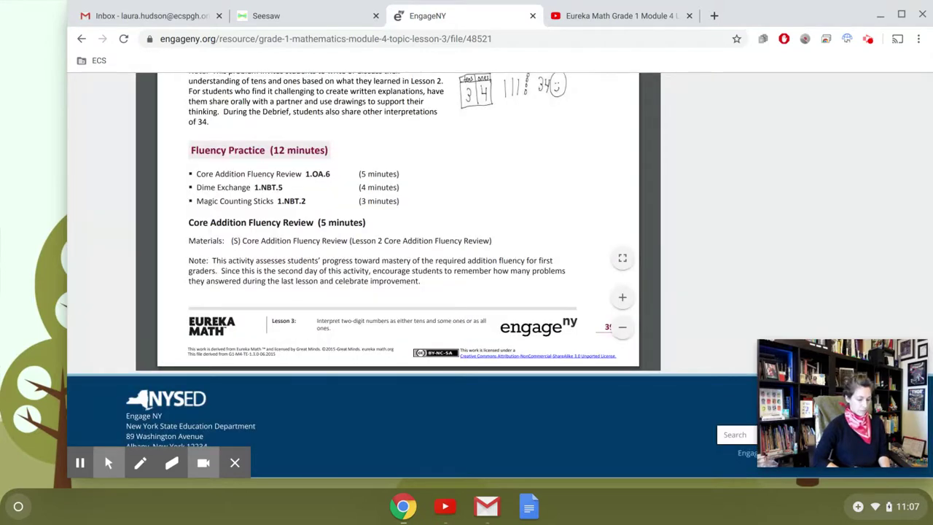
{"action": "scroll", "coordinate": [400, 222], "scroll_direction": "down", "scroll_amount": 3}
{"action": "scroll", "coordinate": [400, 222], "scroll_direction": "up", "scroll_amount": 3}
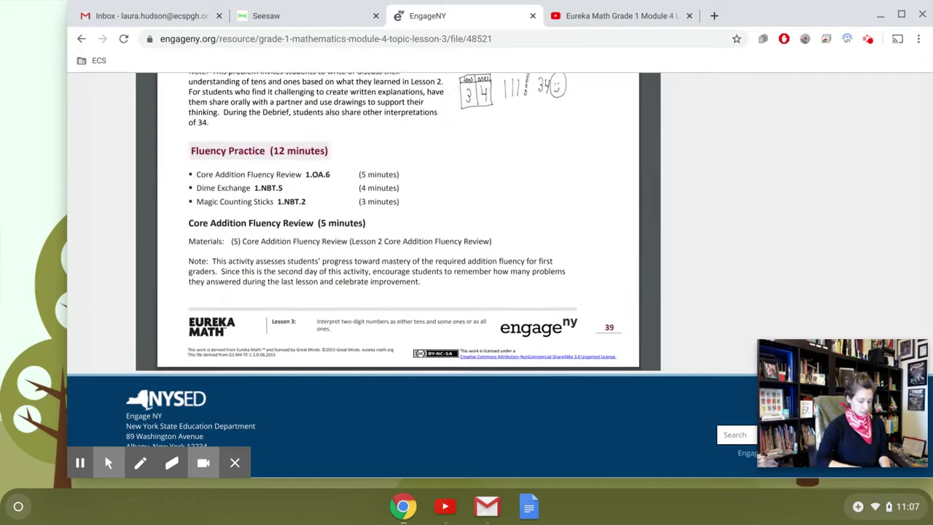
Step: Go full screen and scroll the Lesson 3 PDF to page 44's problem set, problems 1–6
{"action": "key", "text": "F11"}
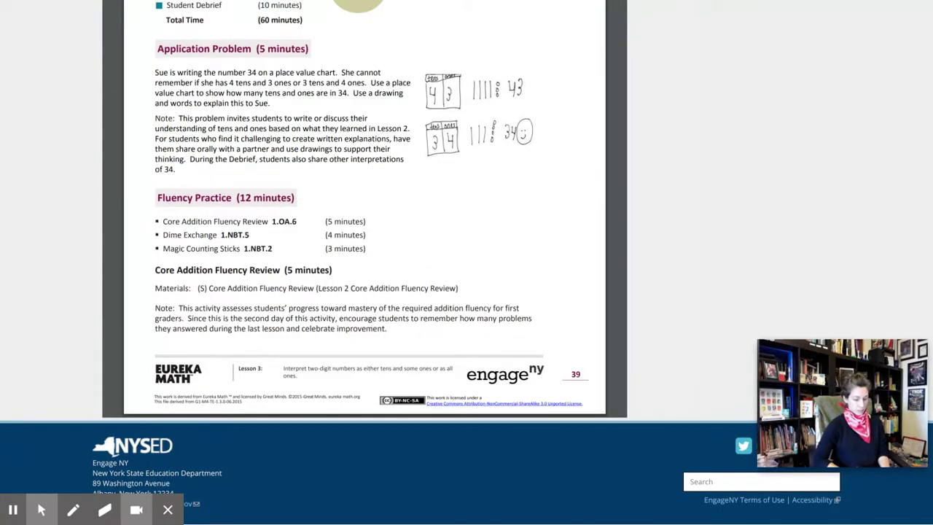
{"action": "scroll", "coordinate": [481, 244], "scroll_direction": "up", "scroll_amount": 1}
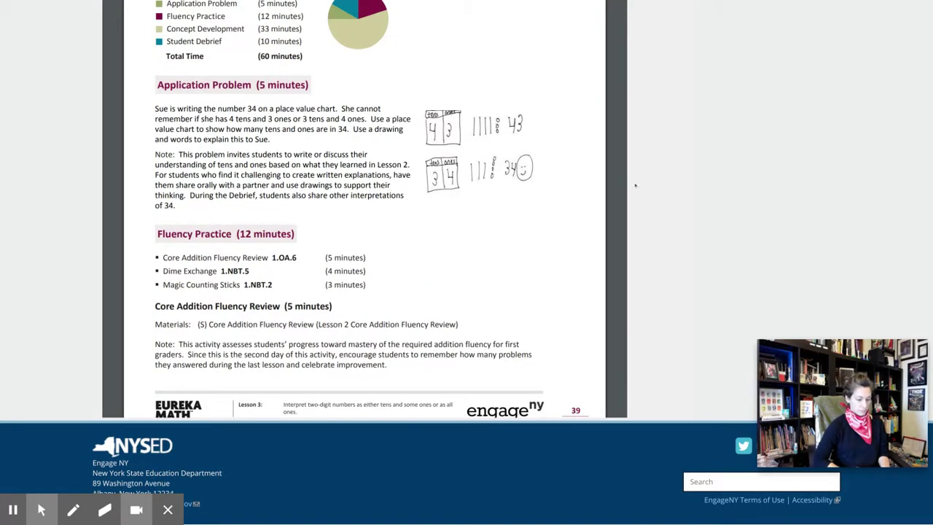
{"action": "scroll", "coordinate": [635, 185], "scroll_direction": "up", "scroll_amount": 4}
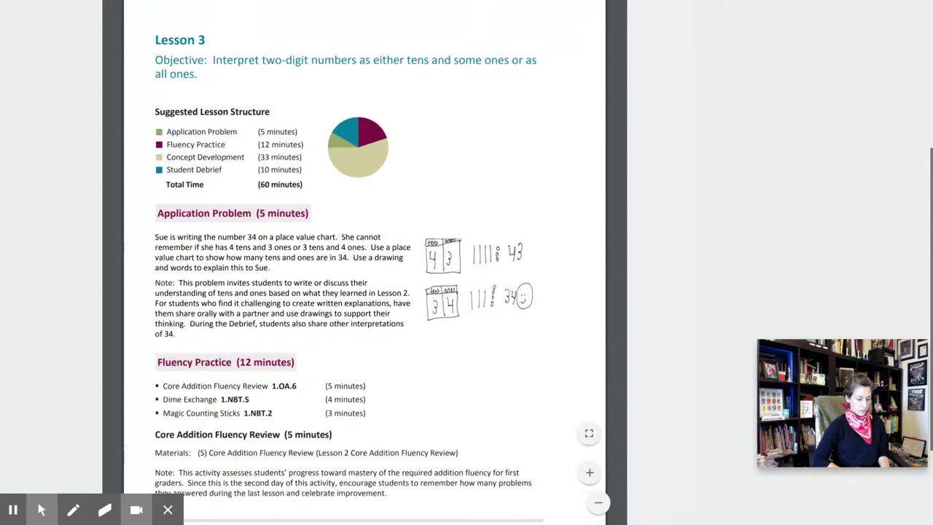
{"action": "scroll", "coordinate": [364, 263], "scroll_direction": "down", "scroll_amount": 1}
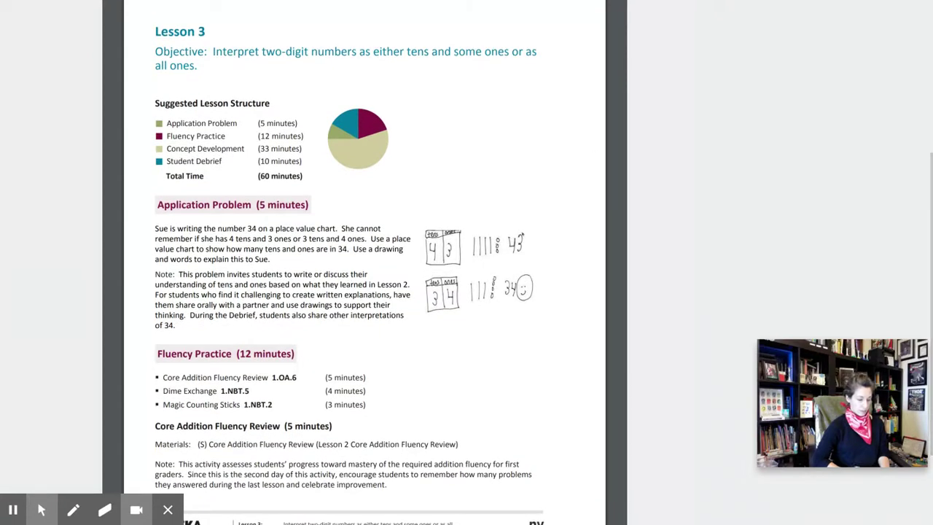
{"action": "scroll", "coordinate": [597, 137], "scroll_direction": "down", "scroll_amount": 10}
{"action": "scroll", "coordinate": [378, 193], "scroll_direction": "down", "scroll_amount": 17}
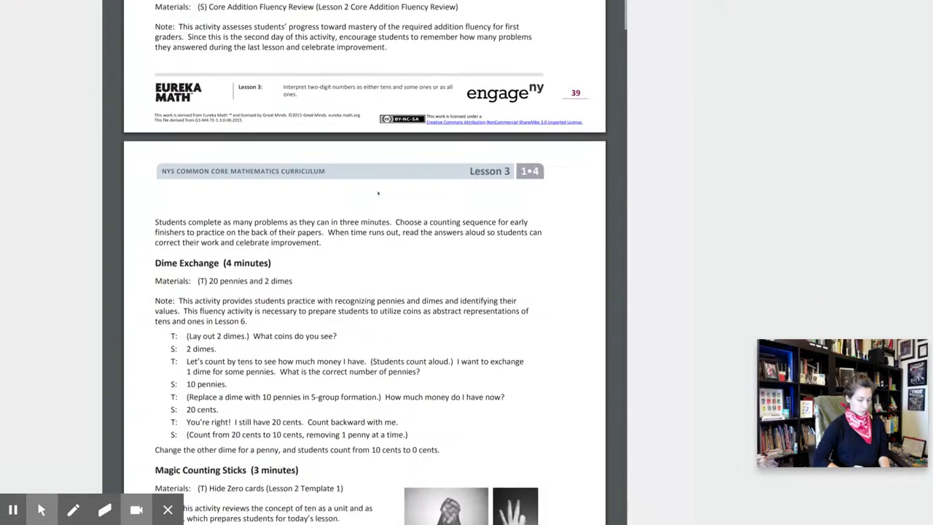
{"action": "scroll", "coordinate": [365, 262], "scroll_direction": "down", "scroll_amount": 20}
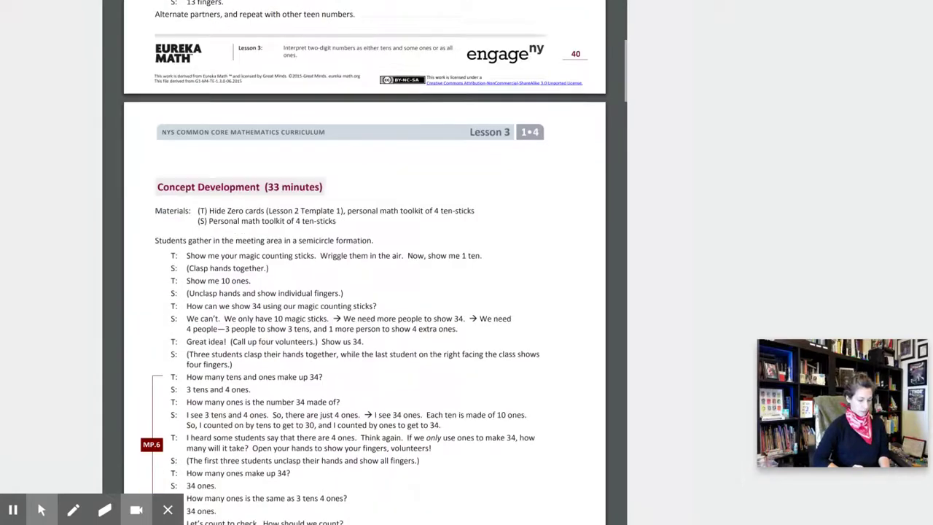
{"action": "scroll", "coordinate": [364, 262], "scroll_direction": "down", "scroll_amount": 20}
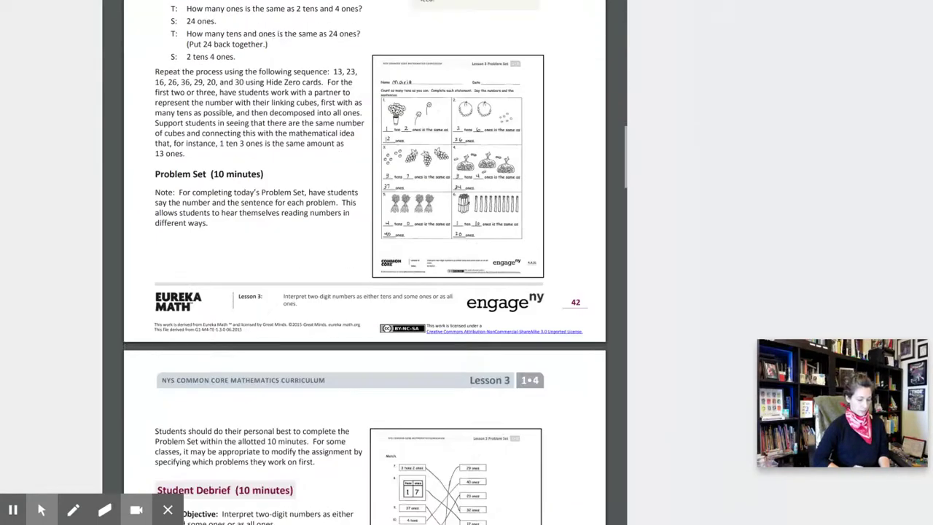
{"action": "scroll", "coordinate": [365, 263], "scroll_direction": "down", "scroll_amount": 20}
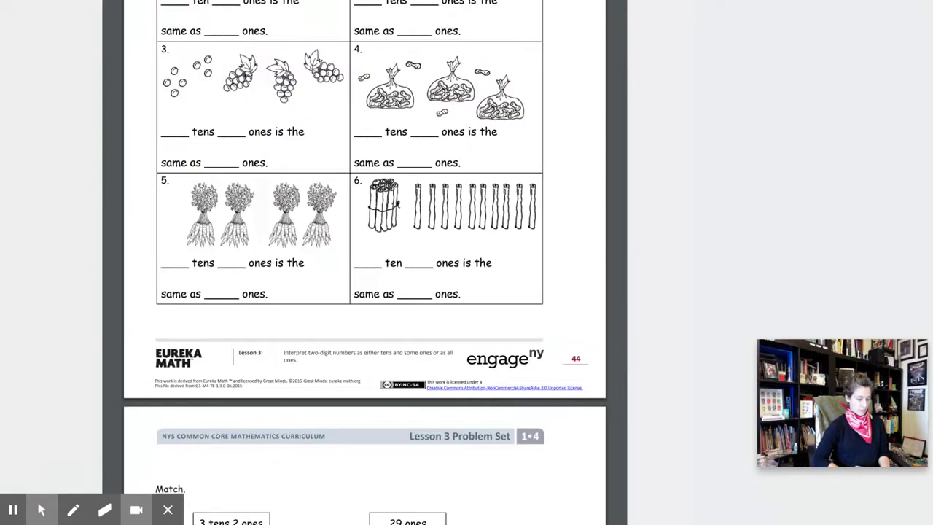
{"action": "scroll", "coordinate": [364, 263], "scroll_direction": "up", "scroll_amount": 3}
{"action": "scroll", "coordinate": [365, 262], "scroll_direction": "up", "scroll_amount": 3}
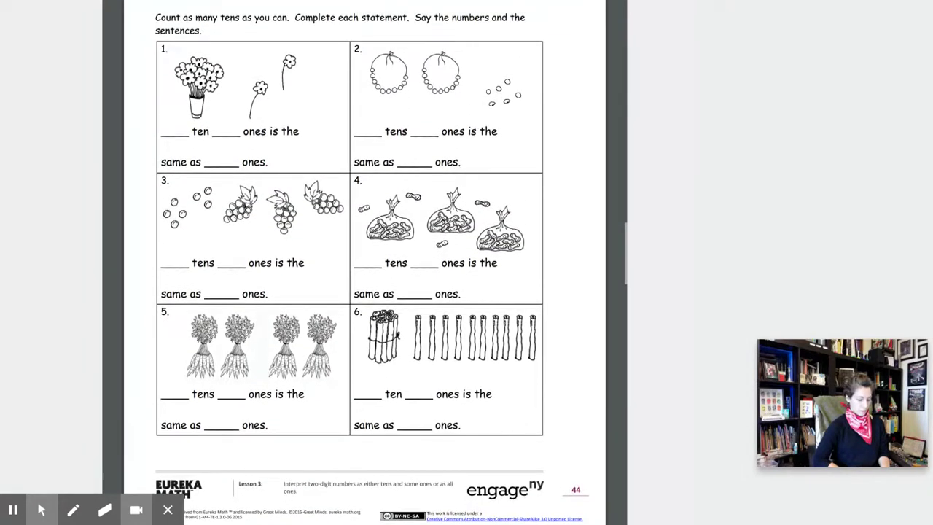
{"action": "scroll", "coordinate": [365, 263], "scroll_direction": "down", "scroll_amount": 1}
{"action": "scroll", "coordinate": [350, 262], "scroll_direction": "down", "scroll_amount": 1}
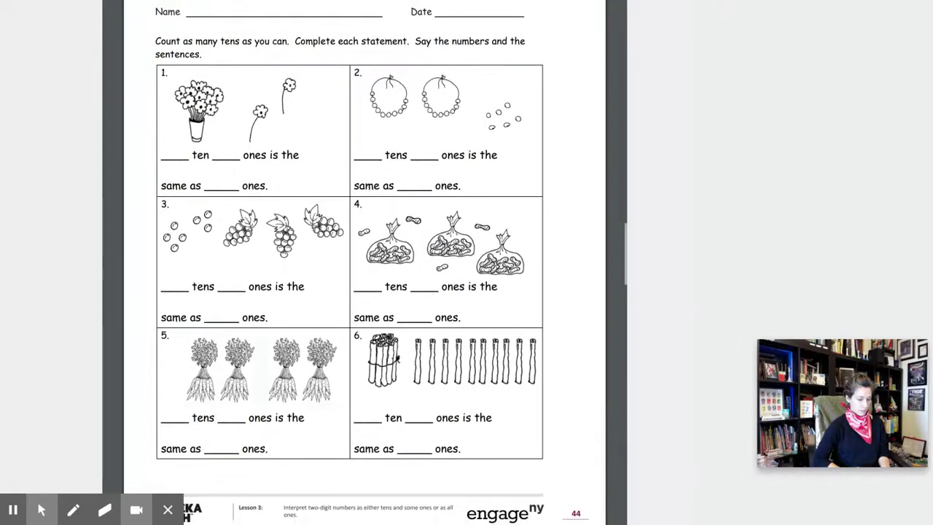
{"action": "scroll", "coordinate": [350, 263], "scroll_direction": "up", "scroll_amount": 1}
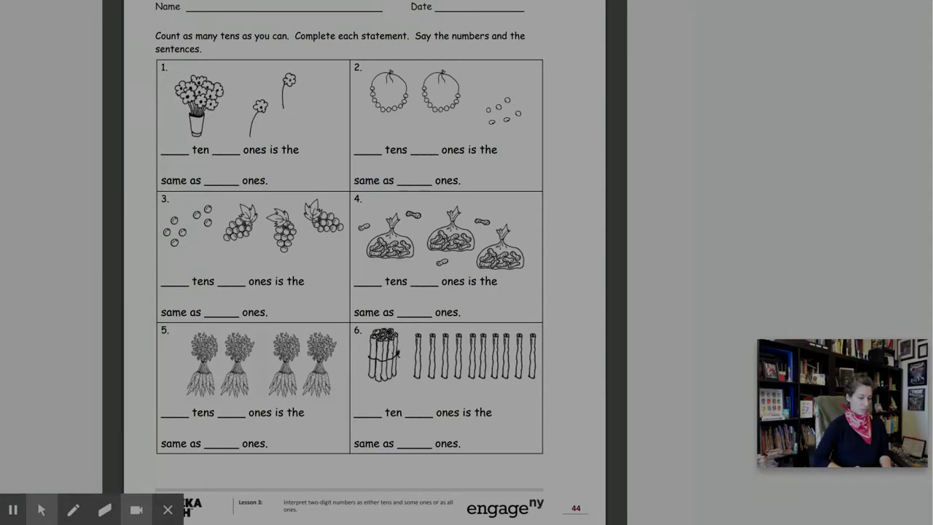
Step: Screenshot the page 44 problems 1–6 region, then go back to the Seesaw tab
{"action": "left_click_drag", "start_coordinate": [144, 23], "coordinate": [554, 466]}
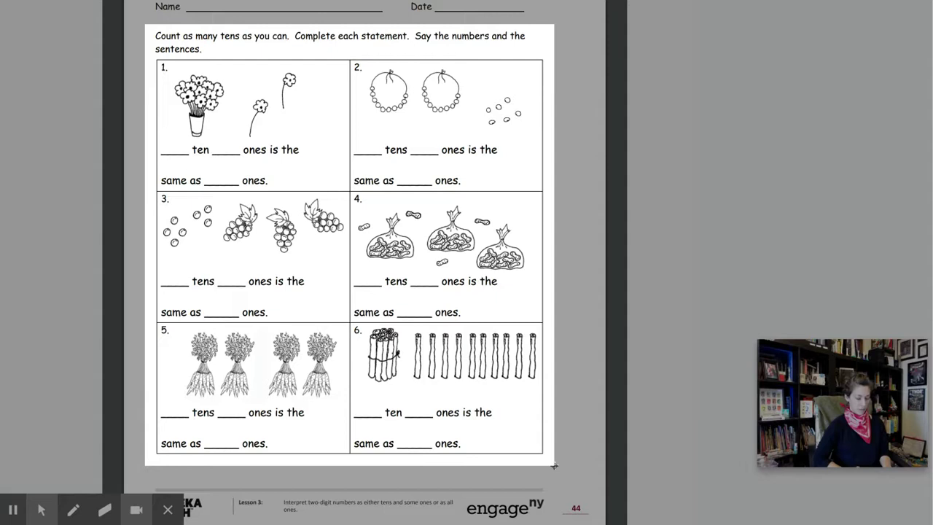
{"action": "left_click_drag", "start_coordinate": [554, 465], "coordinate": [554, 465]}
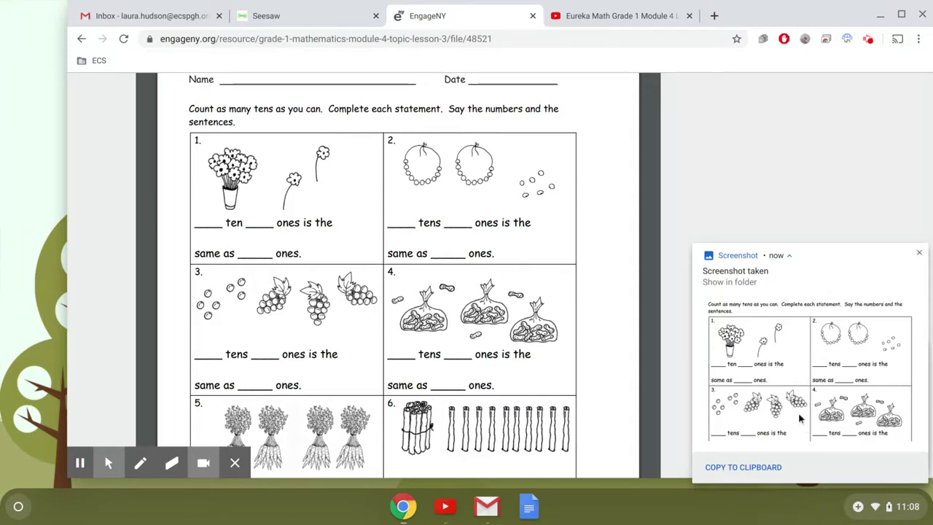
{"action": "left_click", "coordinate": [292, 20]}
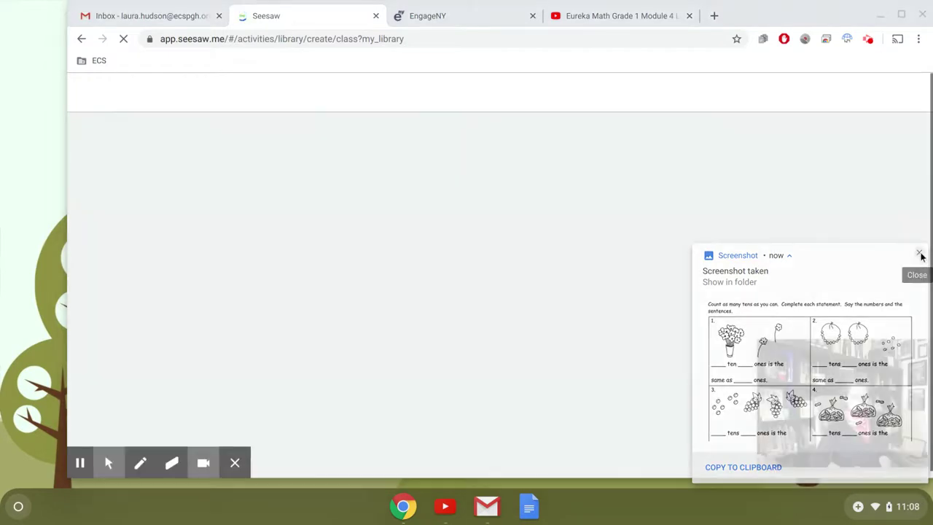
Step: Dismiss the screenshot notification and start a new Drawing template for student responses
{"action": "left_click", "coordinate": [920, 254]}
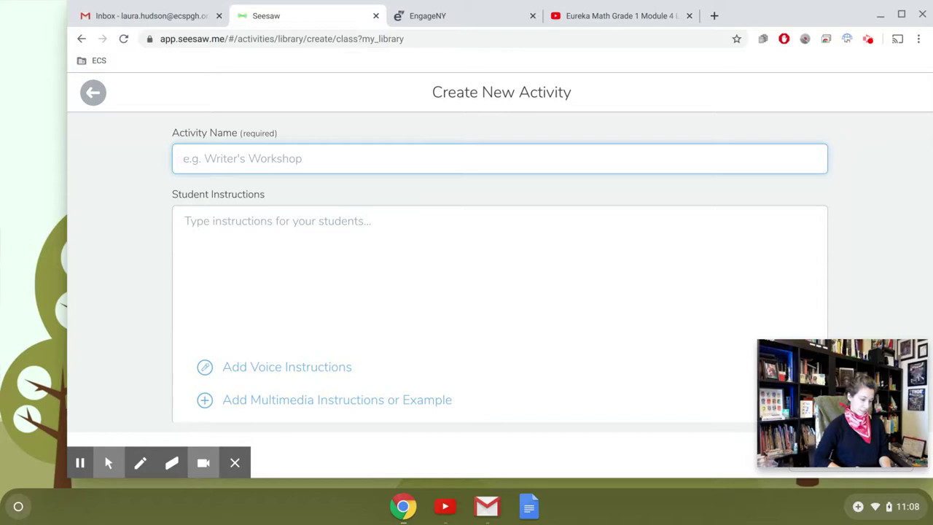
{"action": "scroll", "coordinate": [275, 352], "scroll_direction": "down", "scroll_amount": 2}
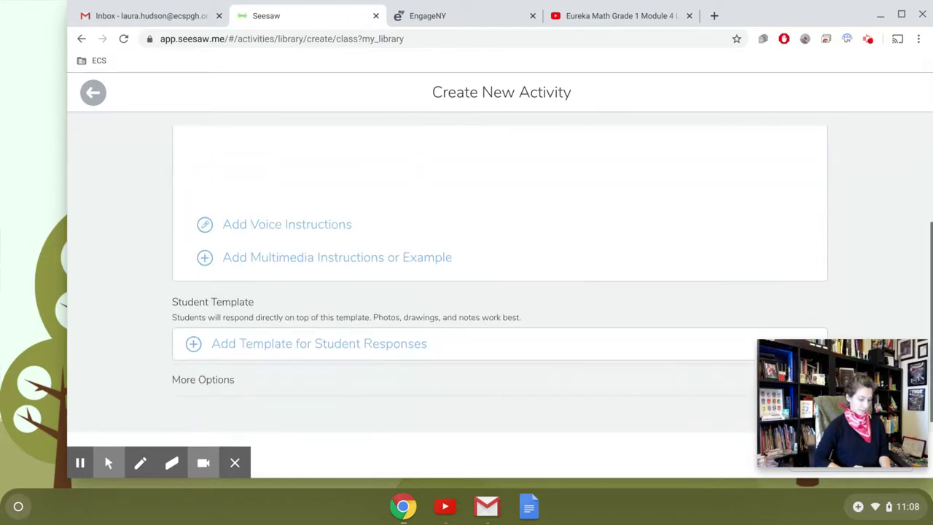
{"action": "left_click", "coordinate": [275, 346]}
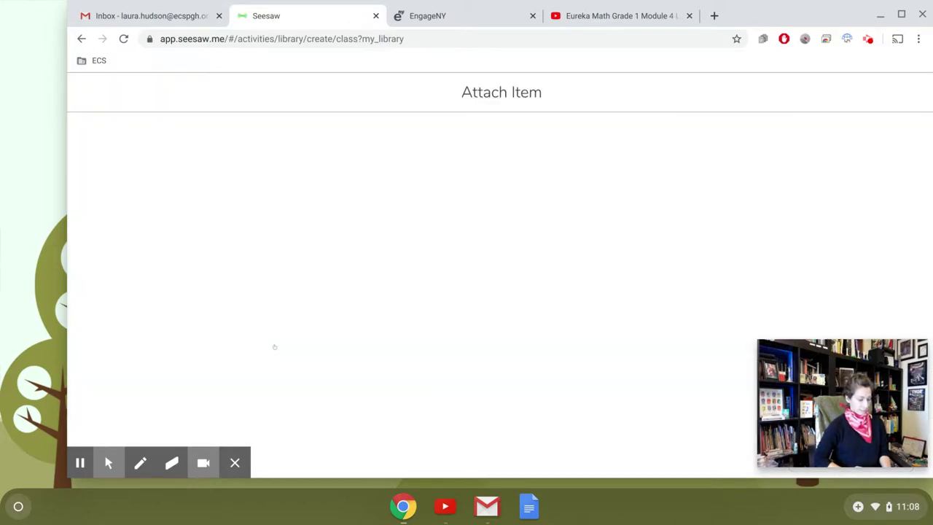
{"action": "left_click", "coordinate": [499, 193]}
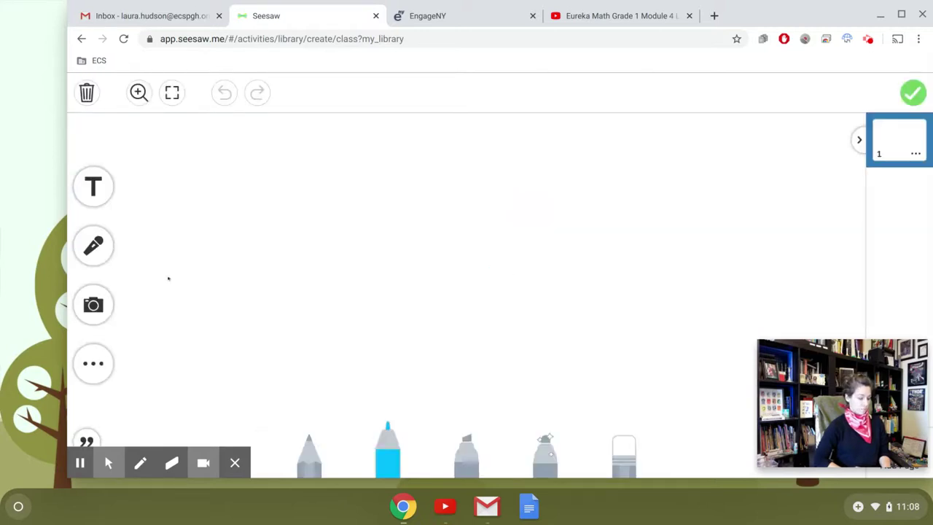
Step: Upload the newest worksheet screenshot onto page 1 and move it to the upper left
{"action": "left_click", "coordinate": [93, 306]}
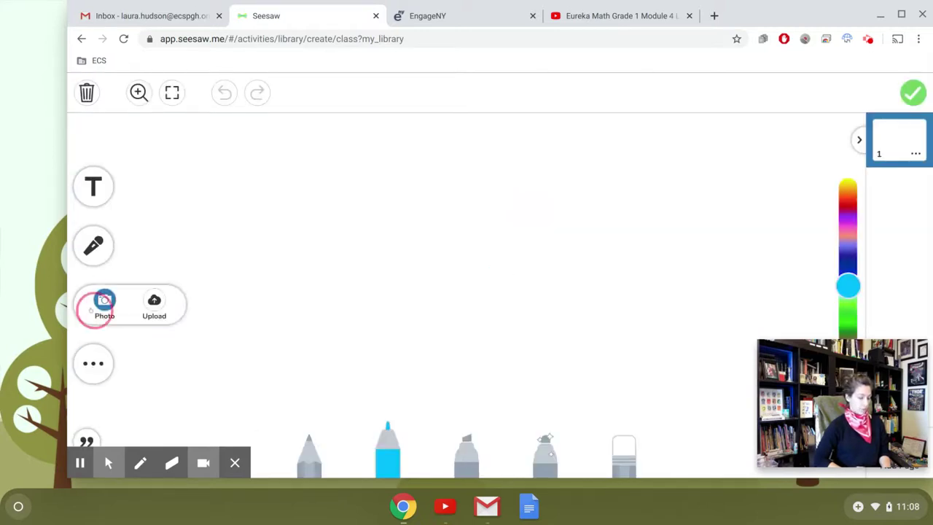
{"action": "left_click", "coordinate": [153, 302]}
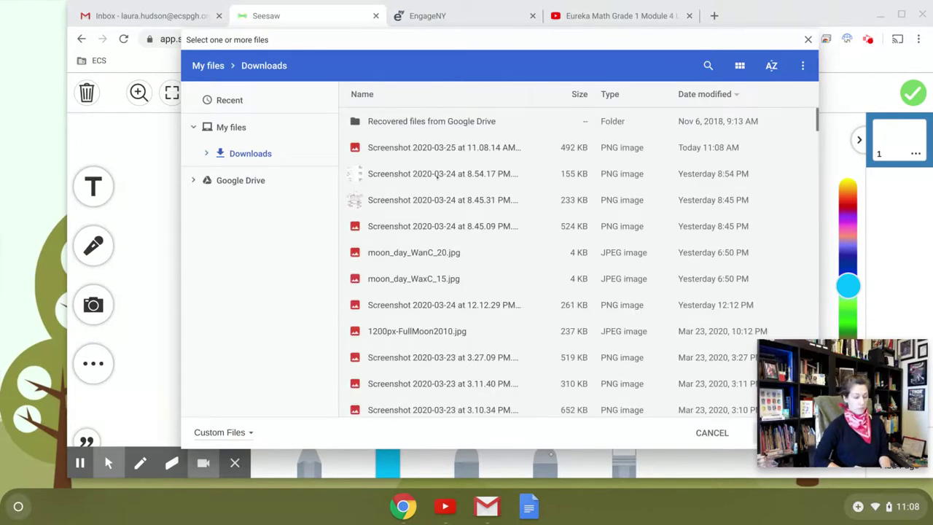
{"action": "left_click", "coordinate": [409, 150]}
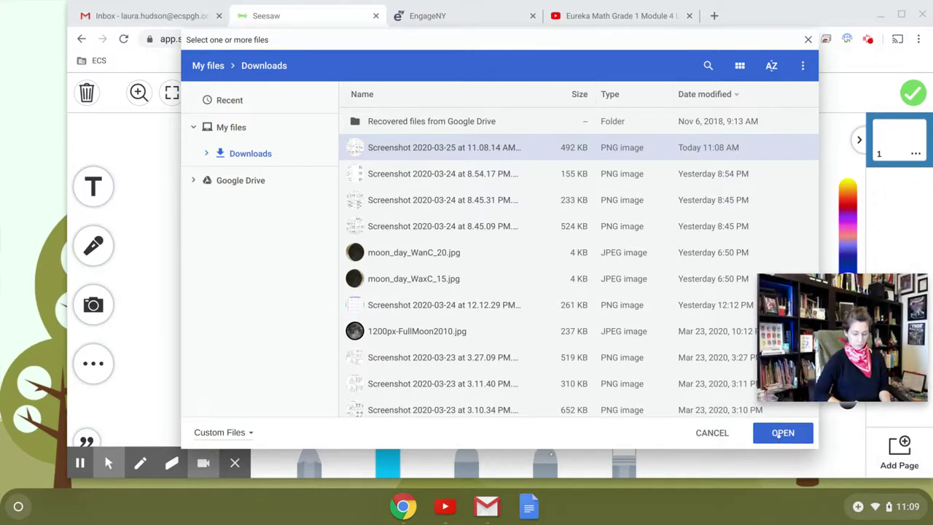
{"action": "left_click", "coordinate": [782, 433]}
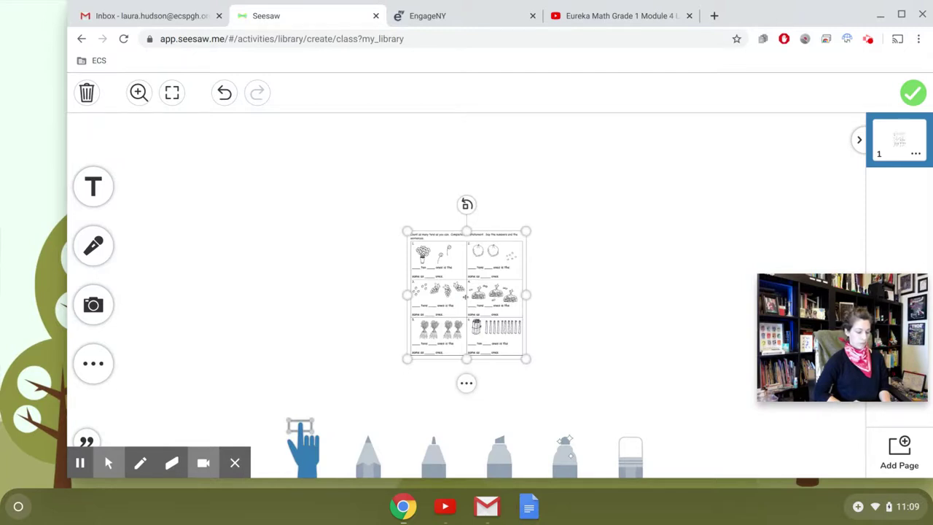
{"action": "left_click_drag", "start_coordinate": [467, 299], "coordinate": [188, 188]}
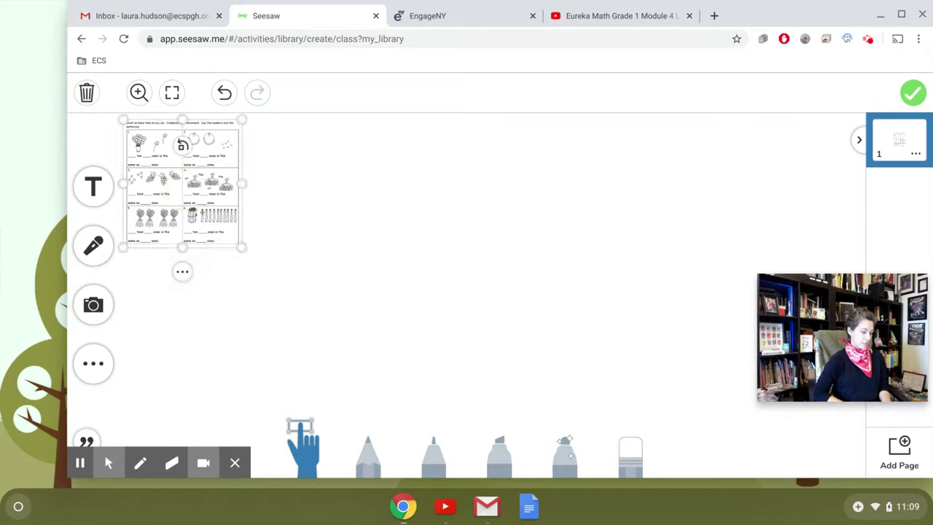
Step: Enlarge the worksheet image by its corner and lock it in place
{"action": "left_click_drag", "start_coordinate": [239, 246], "coordinate": [461, 362]}
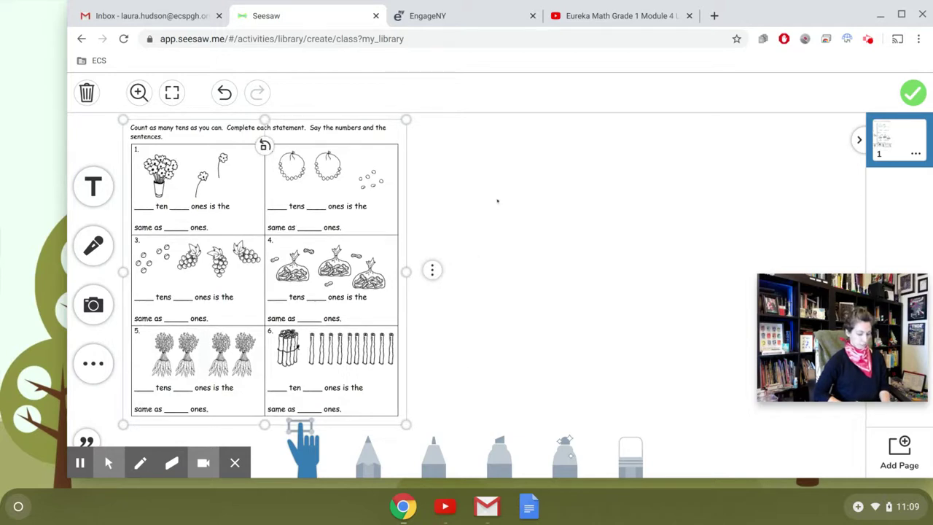
{"action": "left_click", "coordinate": [432, 270]}
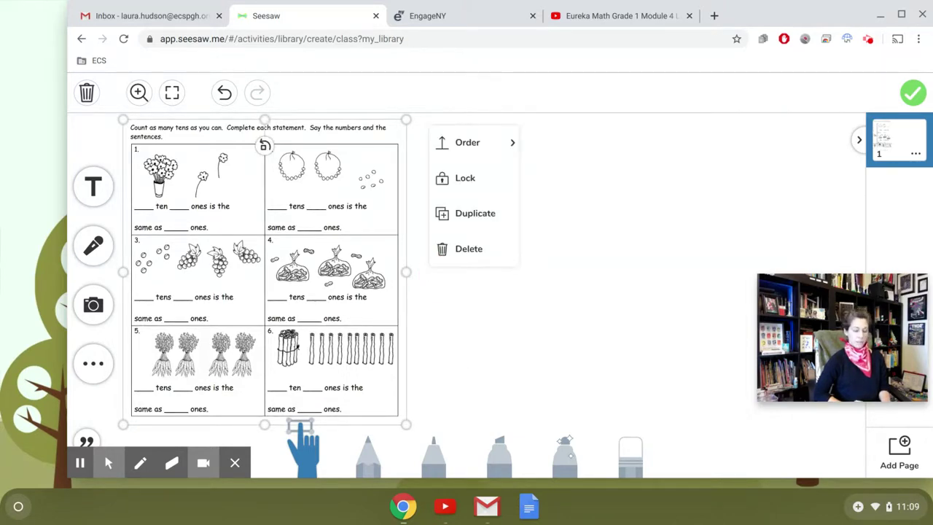
{"action": "left_click", "coordinate": [460, 178]}
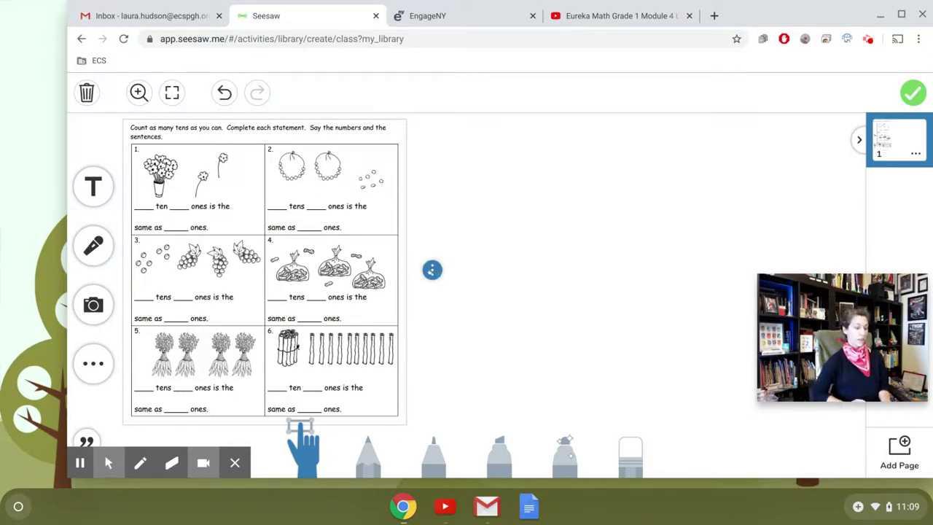
{"action": "left_click", "coordinate": [477, 241]}
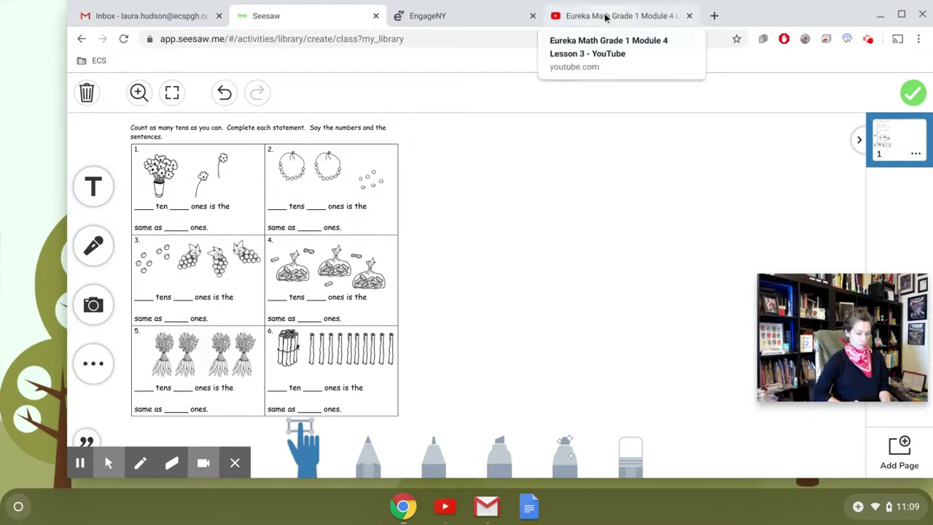
Step: Add a blank second page to the template and return to the EngageNY lesson PDF
{"action": "mouse_move", "coordinate": [854, 342]}
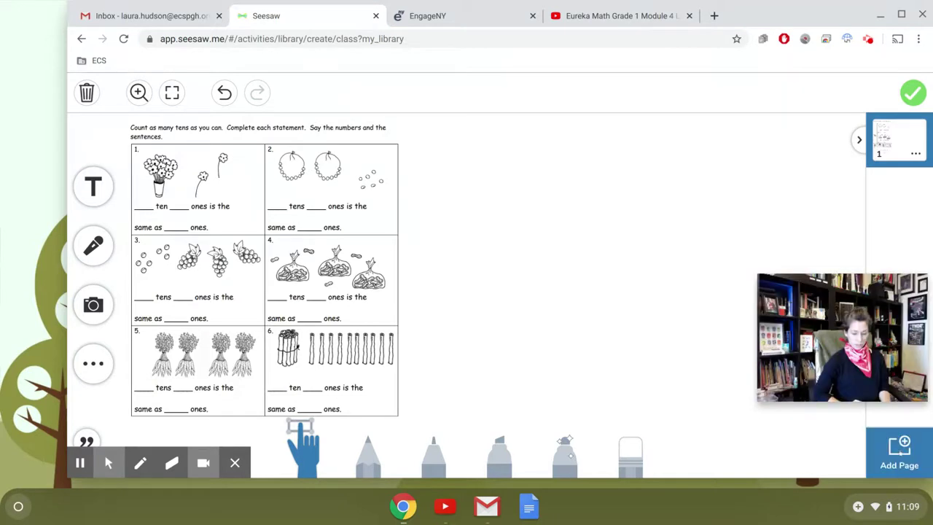
{"action": "left_click", "coordinate": [899, 452]}
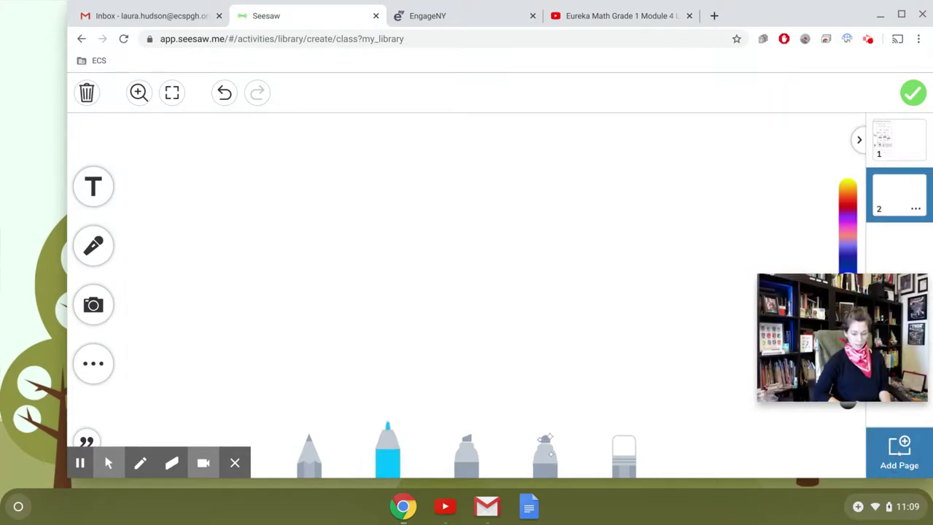
{"action": "left_click", "coordinate": [459, 17]}
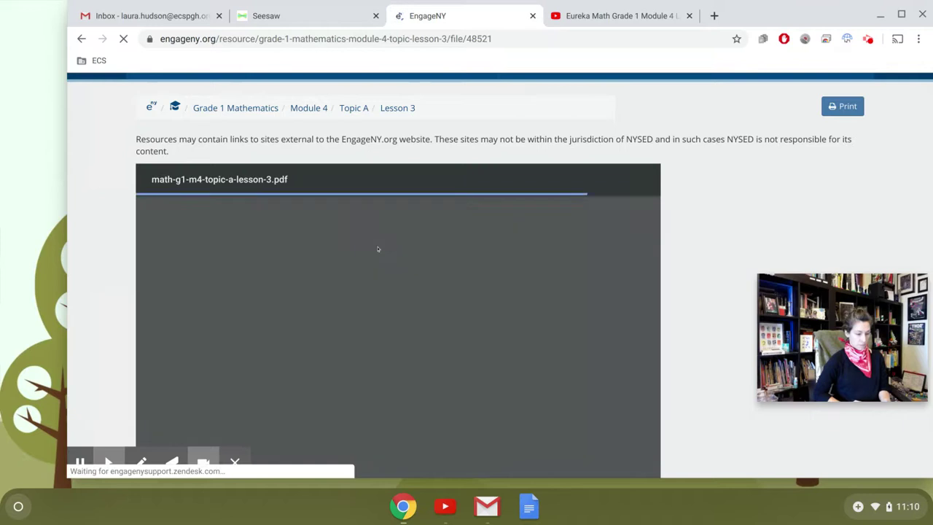
Step: Maximize Chrome and scroll the Lesson 3 PDF down to problem set items 7–14
{"action": "scroll", "coordinate": [378, 250], "scroll_direction": "down", "scroll_amount": 15}
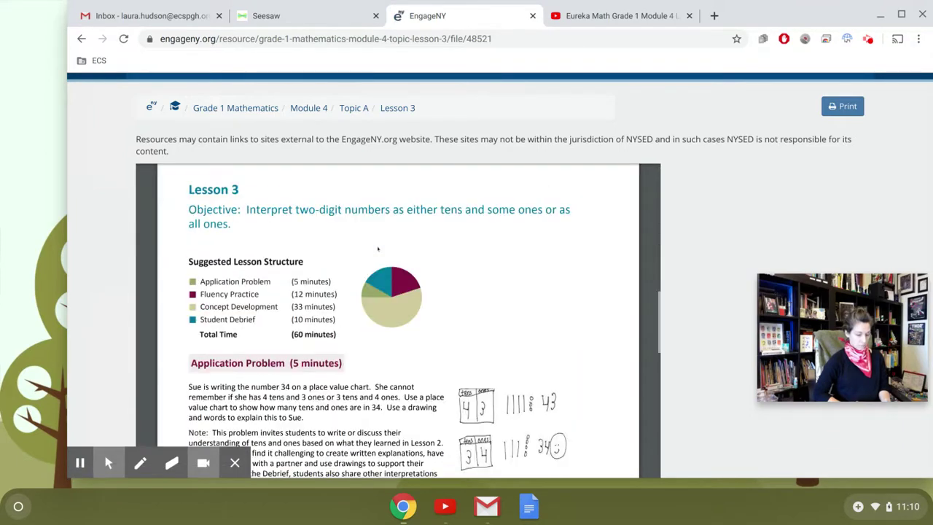
{"action": "scroll", "coordinate": [398, 321], "scroll_direction": "down", "scroll_amount": 15}
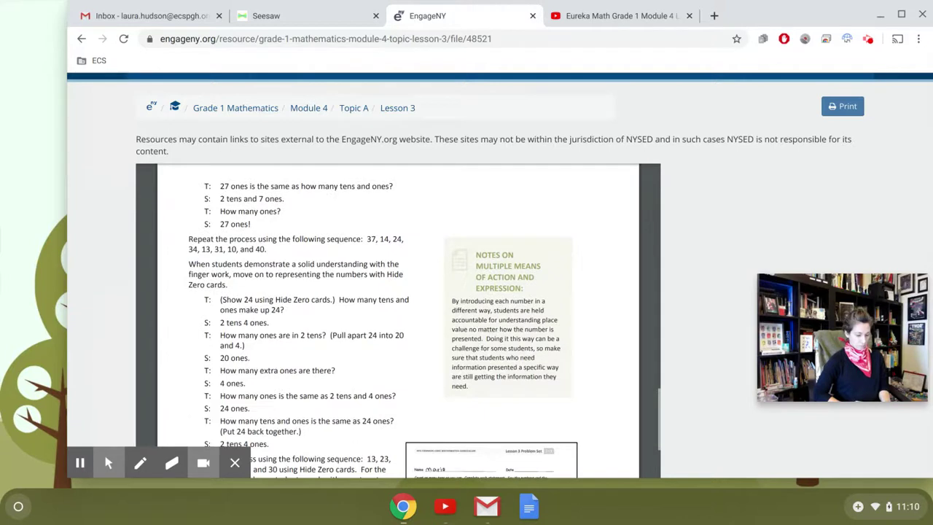
{"action": "scroll", "coordinate": [398, 321], "scroll_direction": "down", "scroll_amount": 10}
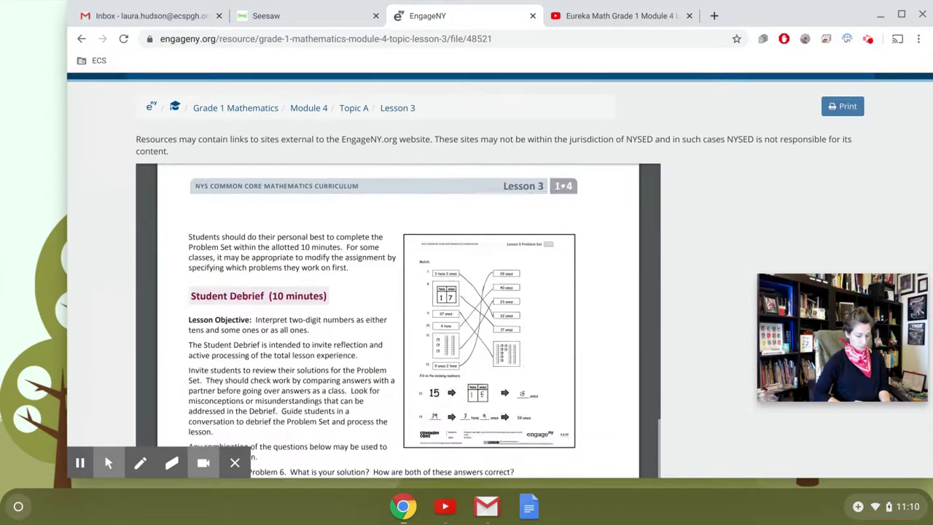
{"action": "scroll", "coordinate": [398, 321], "scroll_direction": "down", "scroll_amount": 15}
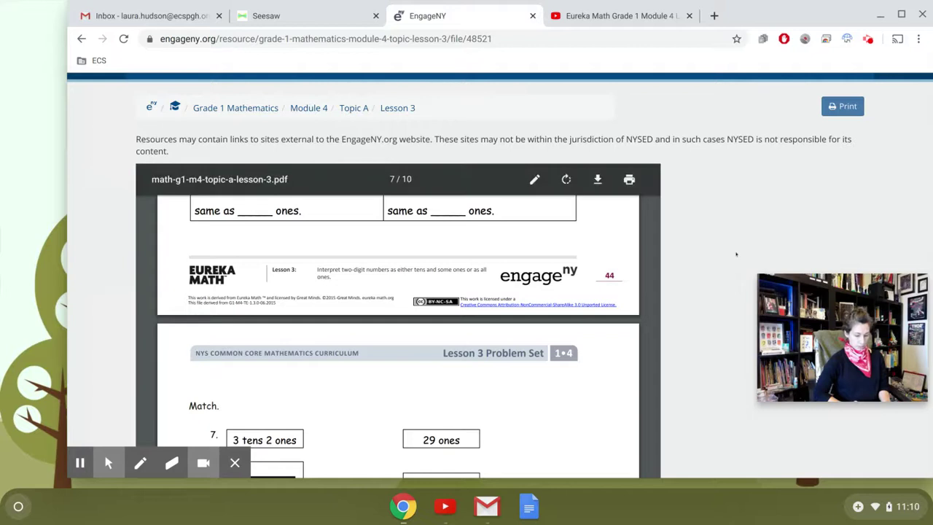
{"action": "scroll", "coordinate": [737, 253], "scroll_direction": "down", "scroll_amount": 2}
{"action": "scroll", "coordinate": [735, 255], "scroll_direction": "down", "scroll_amount": 2}
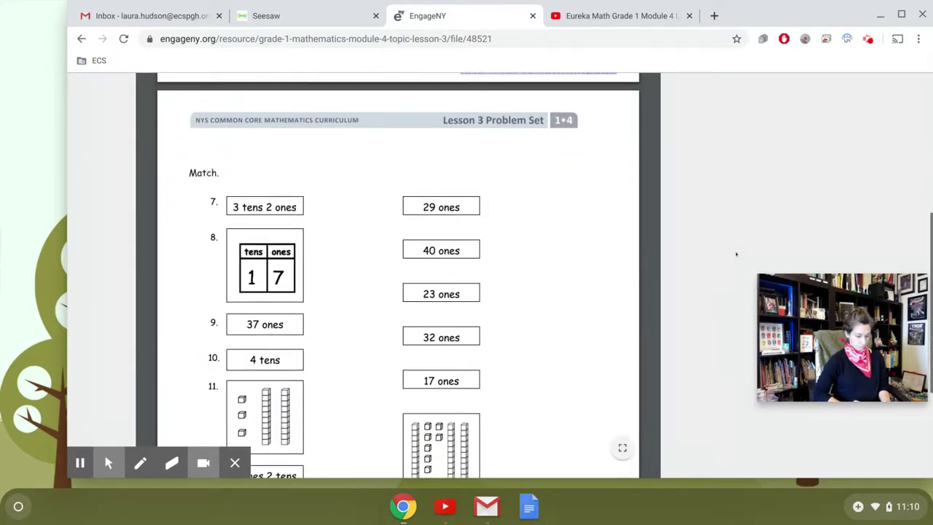
{"action": "scroll", "coordinate": [513, 240], "scroll_direction": "up", "scroll_amount": 5}
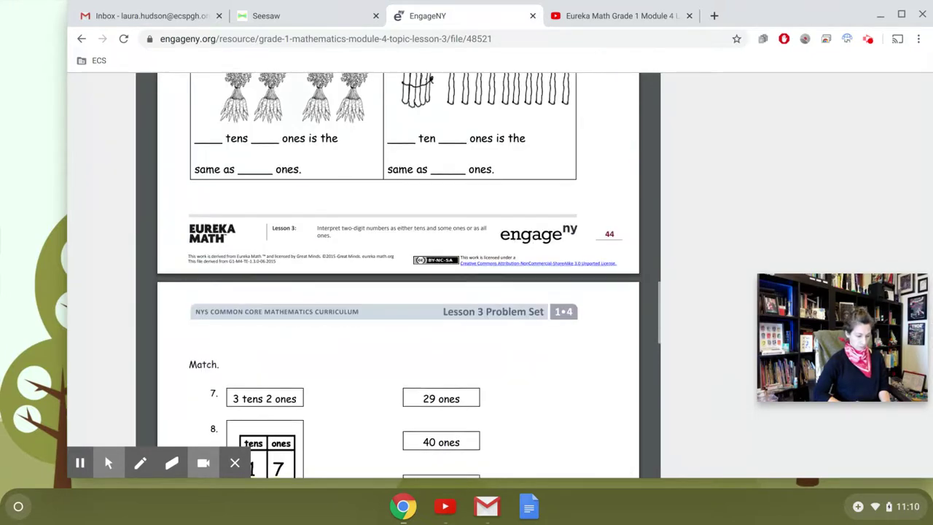
{"action": "scroll", "coordinate": [512, 237], "scroll_direction": "down", "scroll_amount": 4}
{"action": "scroll", "coordinate": [561, 430], "scroll_direction": "down", "scroll_amount": 5}
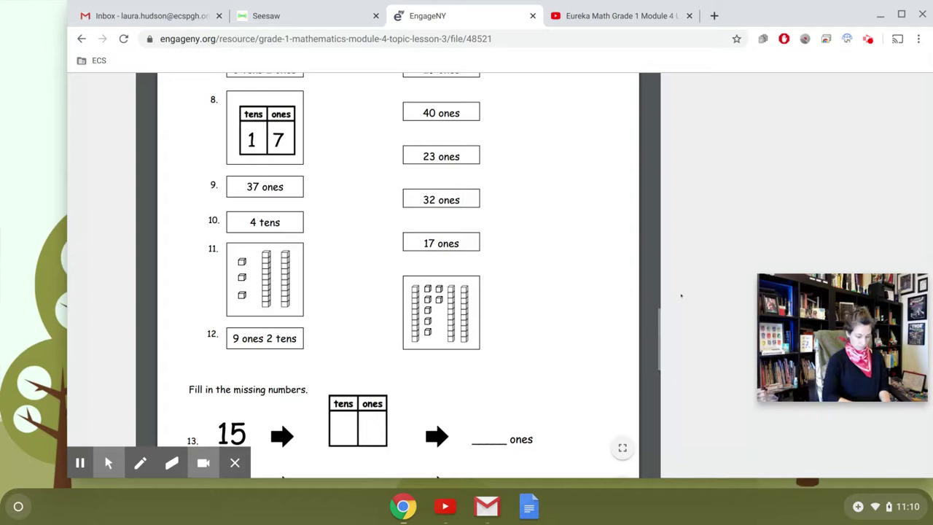
{"action": "left_click", "coordinate": [904, 14]}
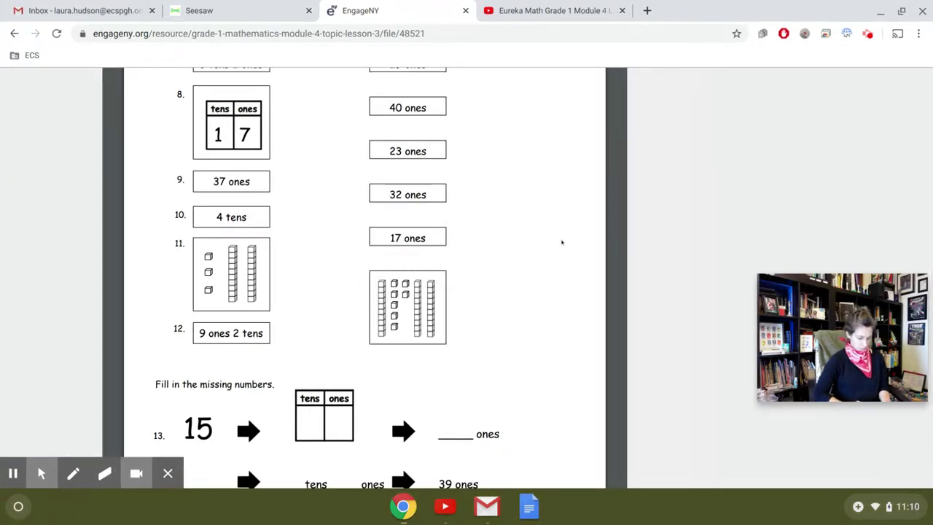
{"action": "scroll", "coordinate": [570, 421], "scroll_direction": "down", "scroll_amount": 2}
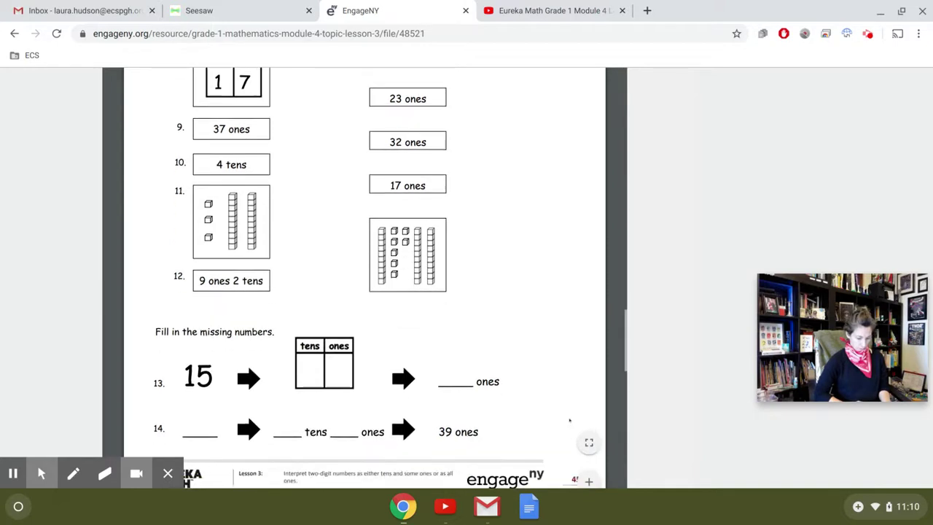
{"action": "scroll", "coordinate": [681, 344], "scroll_direction": "down", "scroll_amount": 2}
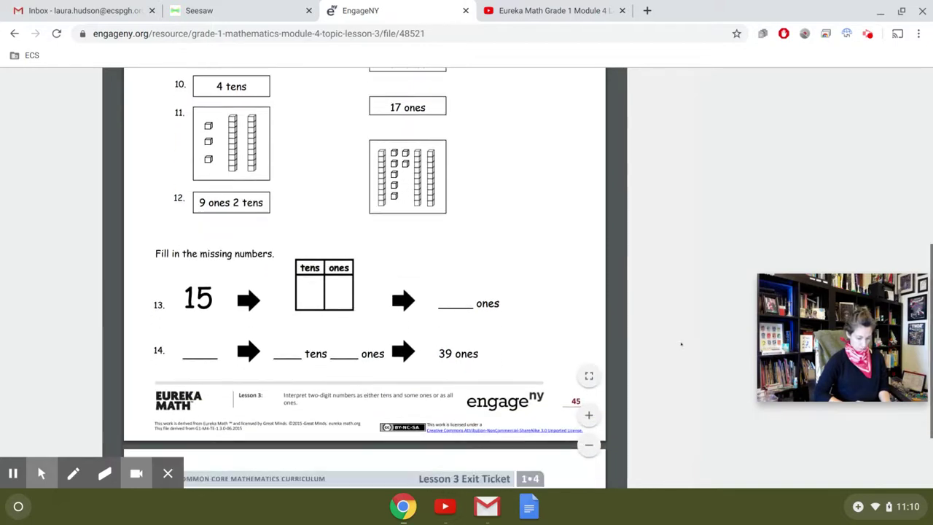
{"action": "scroll", "coordinate": [681, 345], "scroll_direction": "down", "scroll_amount": 1}
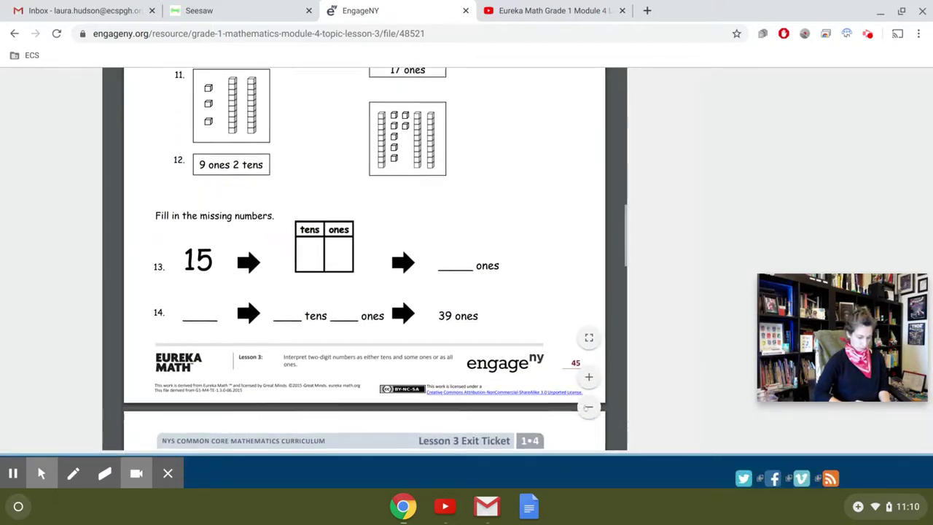
Step: In full screen, screenshot the Match and Fill in the missing numbers items
{"action": "key", "text": "F11"}
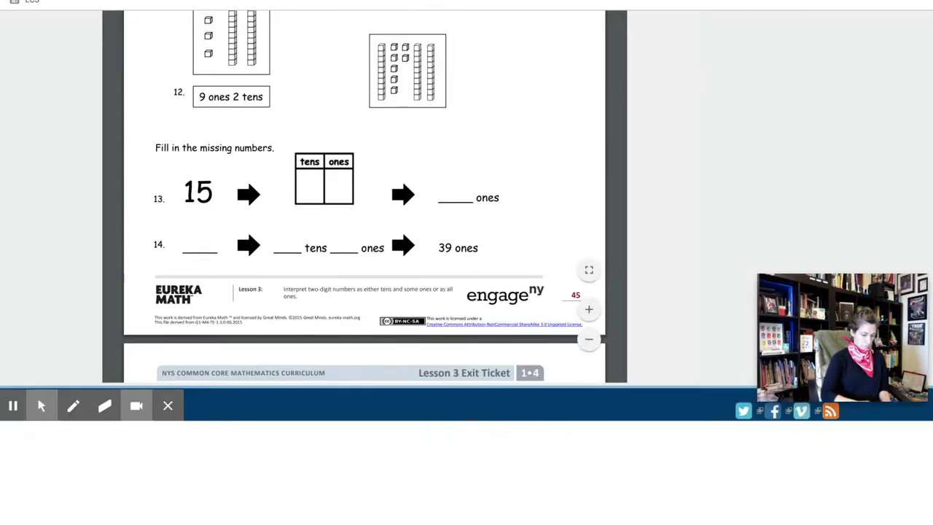
{"action": "scroll", "coordinate": [455, 270], "scroll_direction": "up", "scroll_amount": 3}
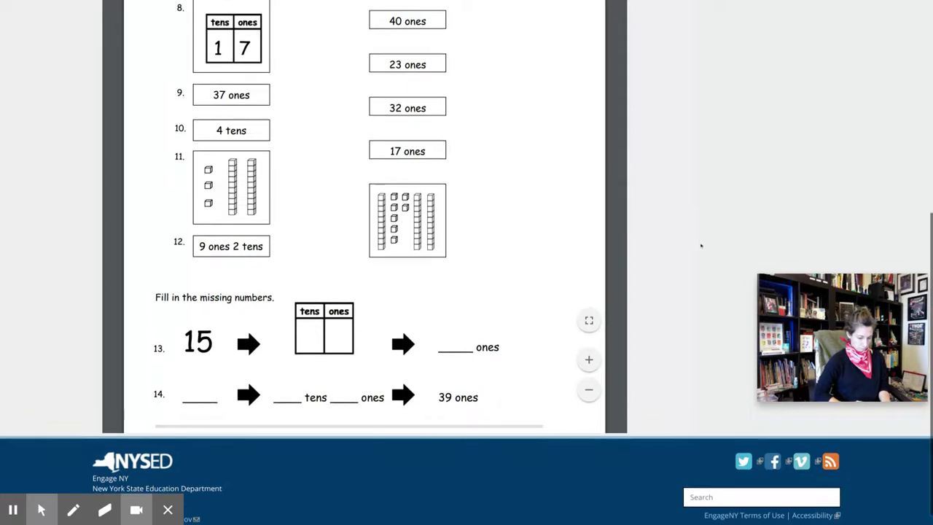
{"action": "scroll", "coordinate": [701, 246], "scroll_direction": "up", "scroll_amount": 3}
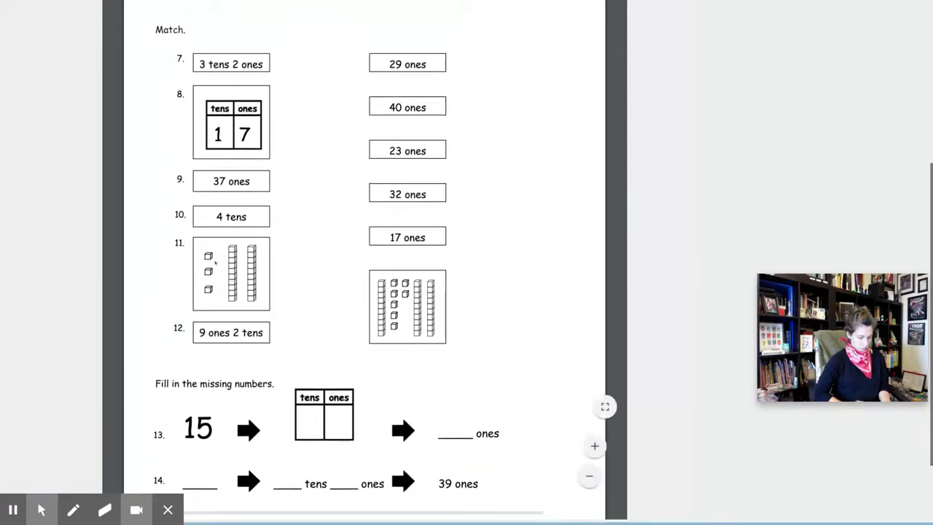
{"action": "scroll", "coordinate": [364, 263], "scroll_direction": "down", "scroll_amount": 1}
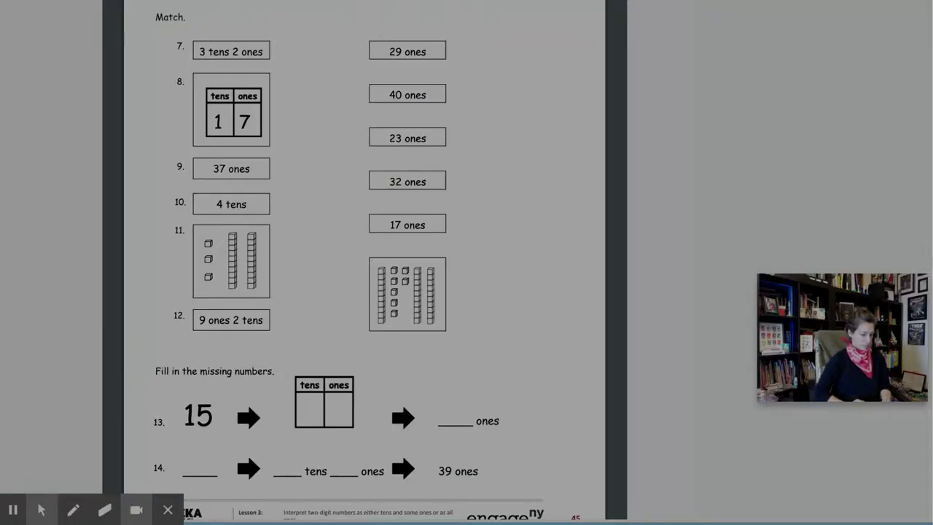
{"action": "left_click_drag", "start_coordinate": [149, 7], "coordinate": [545, 493]}
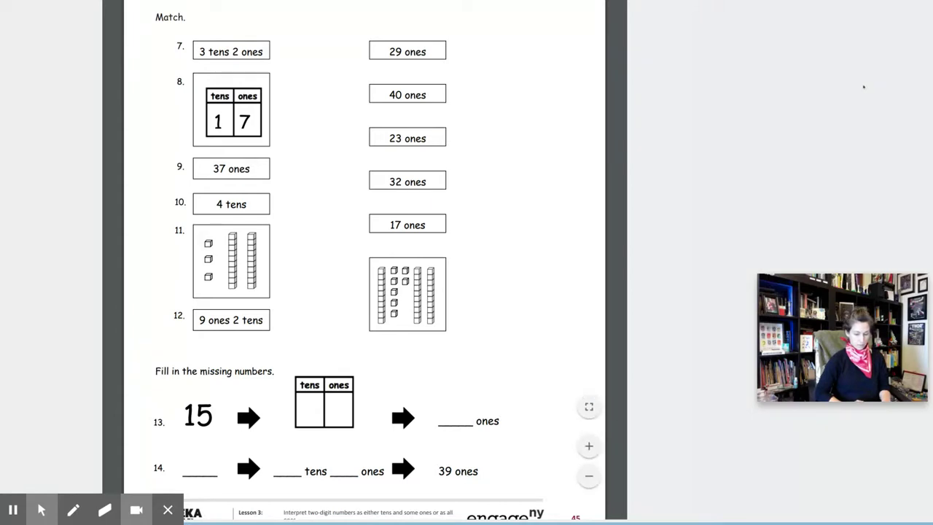
{"action": "key", "text": "ctrl+F5"}
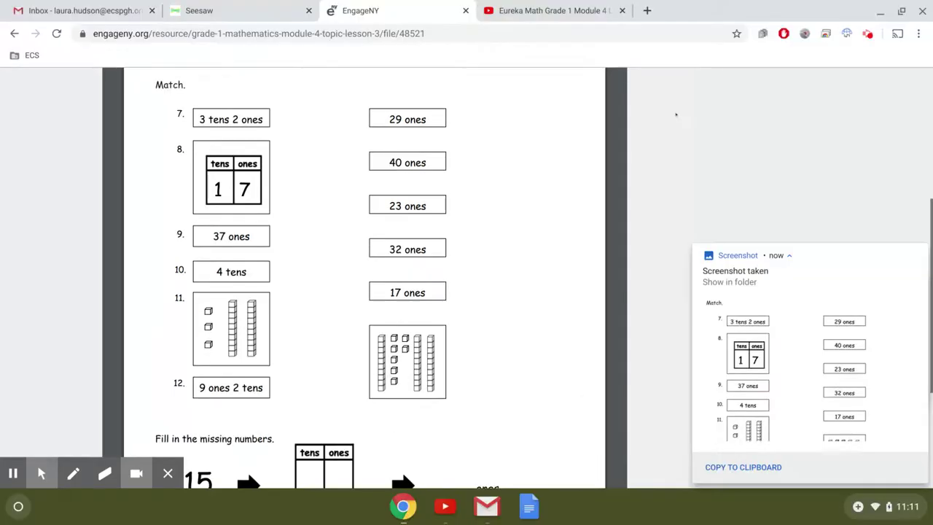
Step: Paste the Lesson 3 YouTube video URL as a Link example in the activity instructions
{"action": "left_click", "coordinate": [246, 12]}
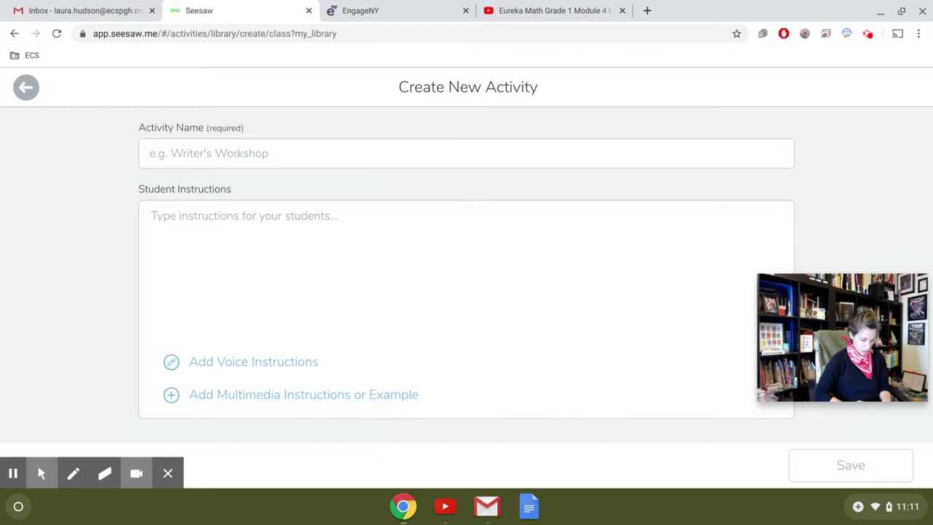
{"action": "left_click", "coordinate": [265, 395]}
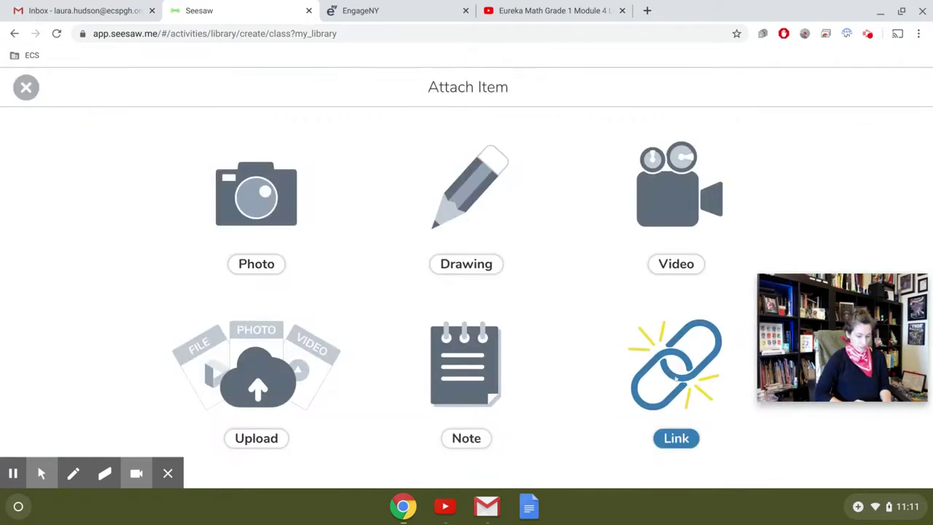
{"action": "left_click", "coordinate": [677, 378]}
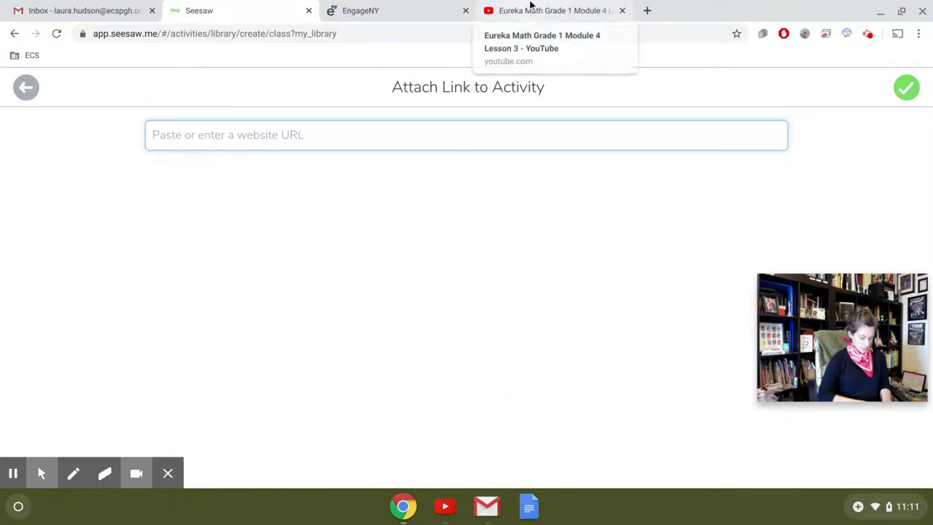
{"action": "type", "text": "https://youtu.be/an1nO52wdYg"}
{"action": "left_click", "coordinate": [906, 87]}
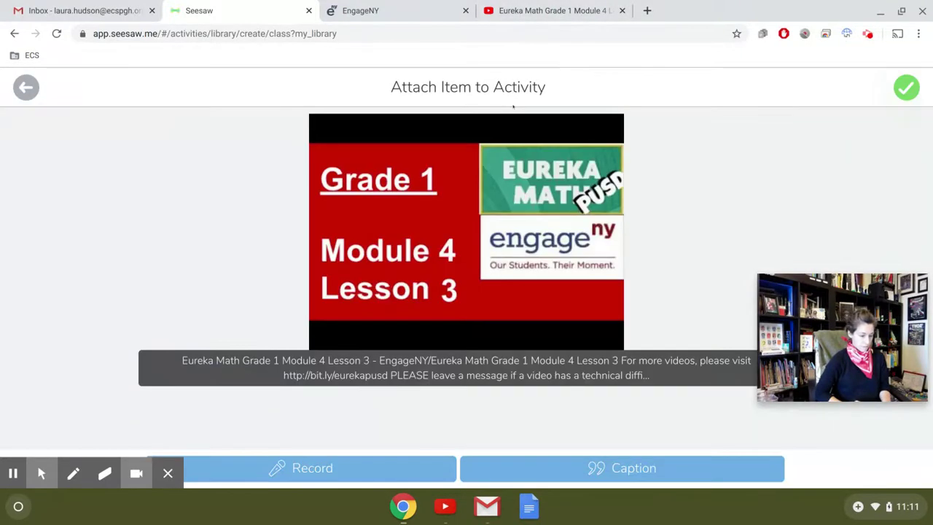
{"action": "left_click", "coordinate": [907, 87]}
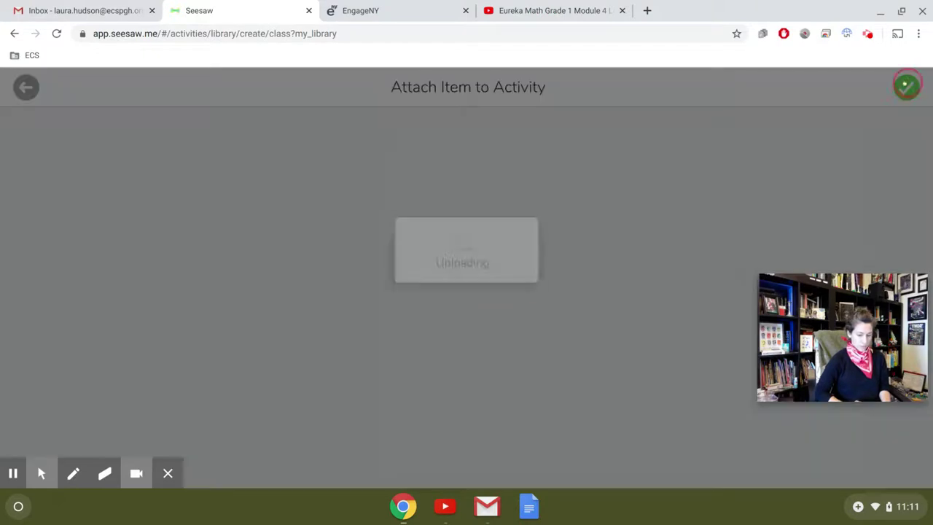
{"action": "scroll", "coordinate": [471, 237], "scroll_direction": "down", "scroll_amount": 3}
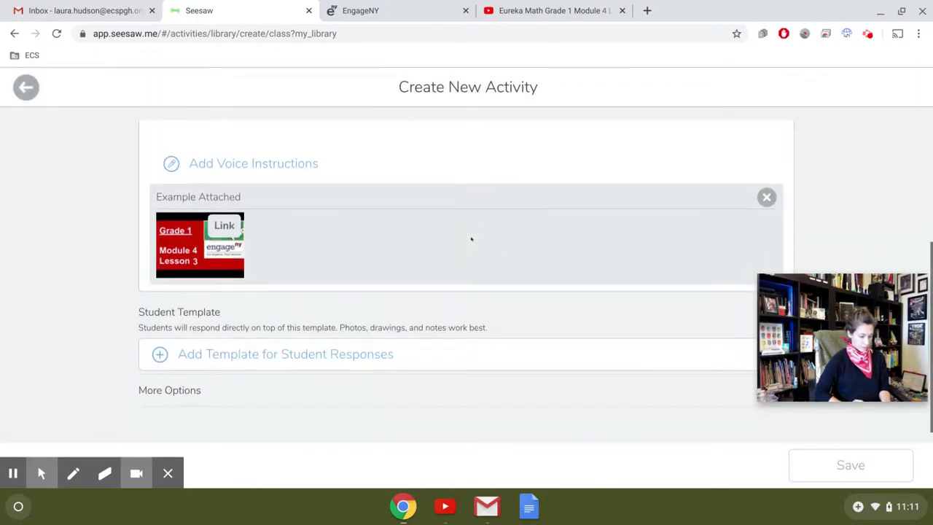
Step: Create a Drawing template with the 11.08.14 AM screenshot on page 1
{"action": "left_click", "coordinate": [302, 356]}
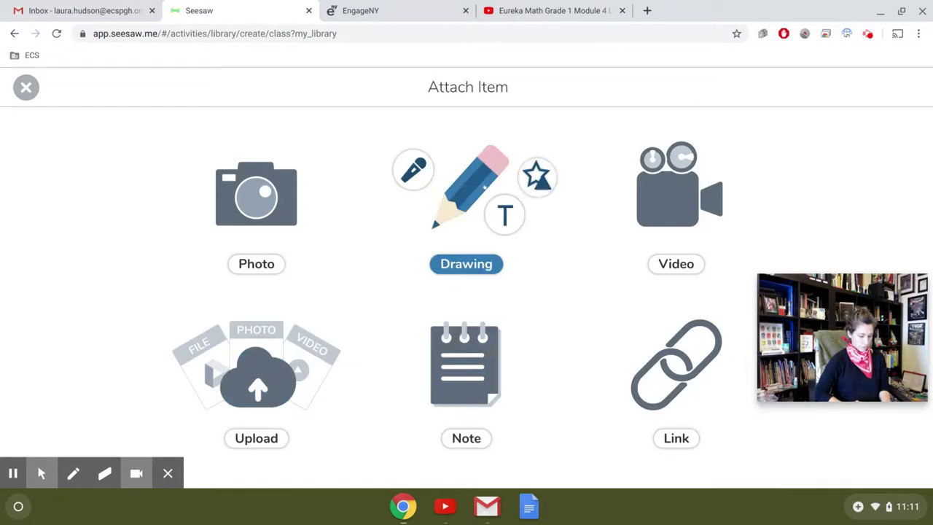
{"action": "left_click", "coordinate": [484, 187]}
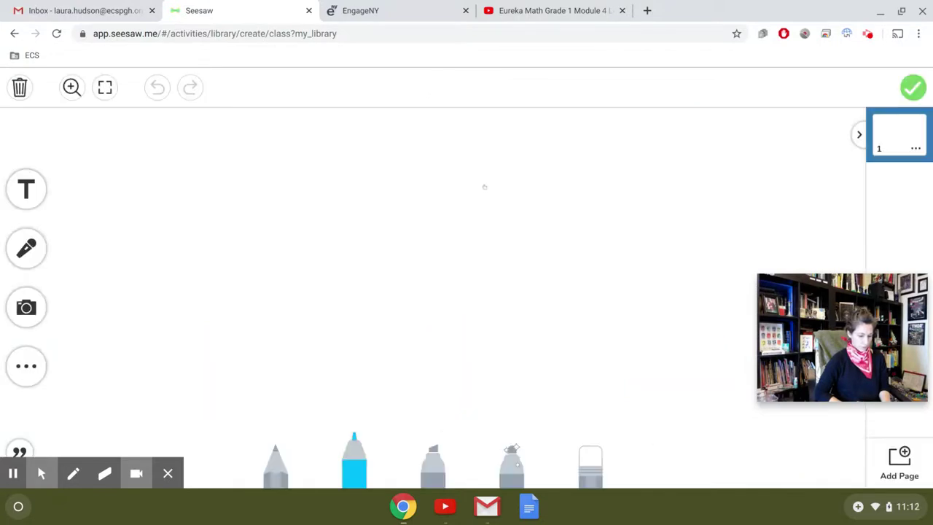
{"action": "left_click", "coordinate": [26, 307]}
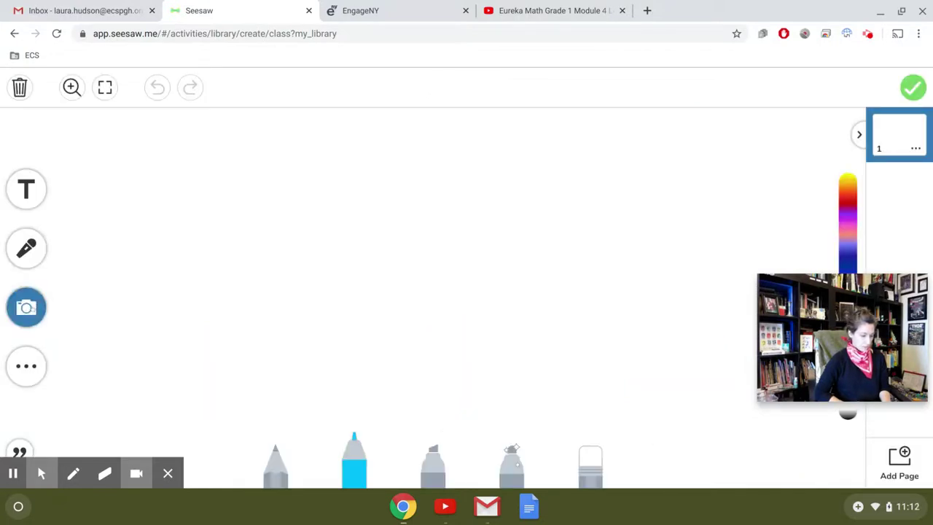
{"action": "left_click", "coordinate": [86, 304]}
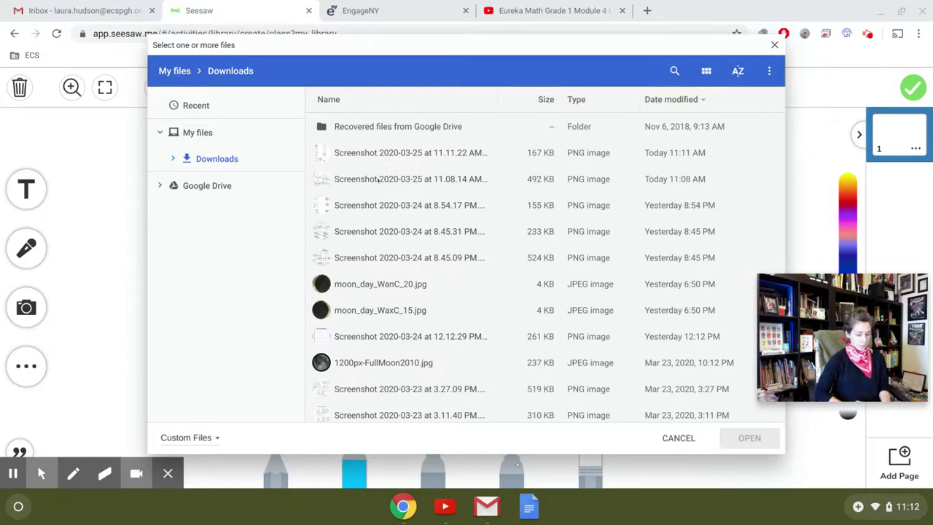
{"action": "left_click", "coordinate": [379, 178]}
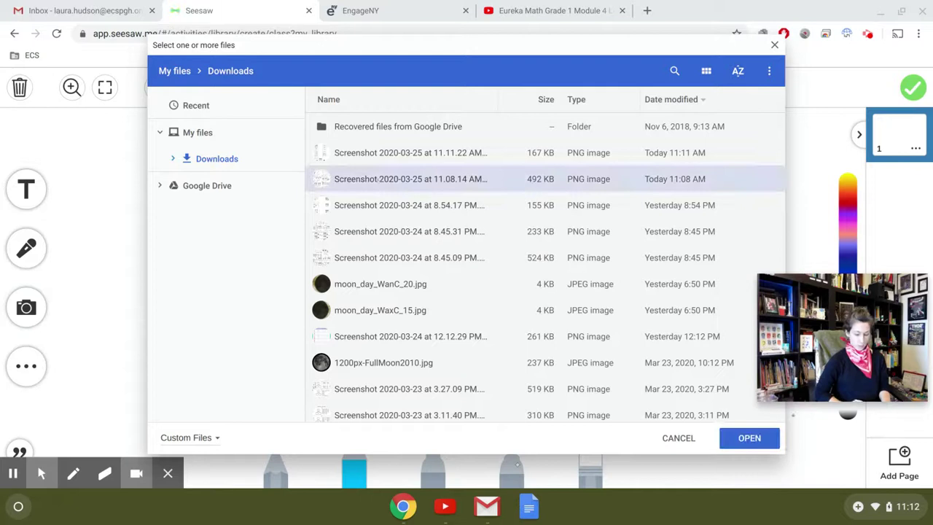
{"action": "left_click", "coordinate": [751, 438]}
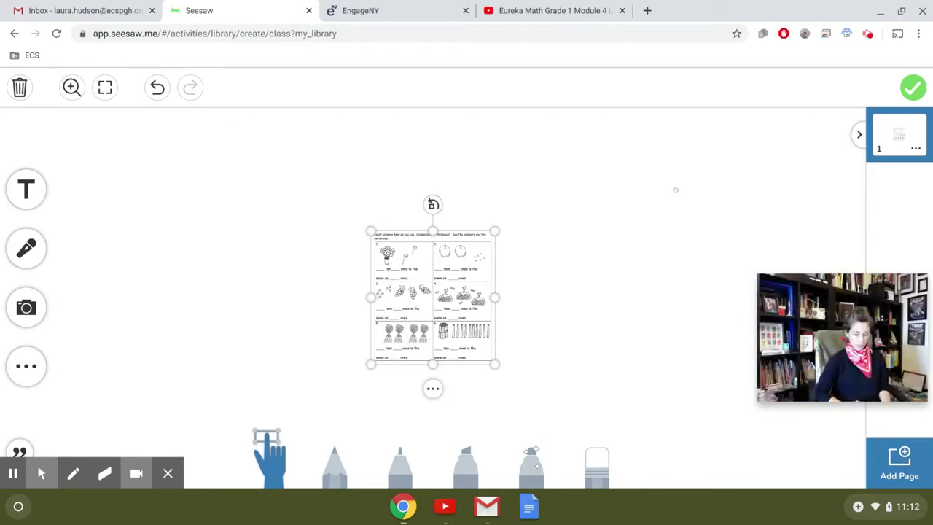
Step: Add page 2 holding the 11.11.22 AM Match worksheet screenshot, then return to page 1
{"action": "left_click", "coordinate": [900, 463]}
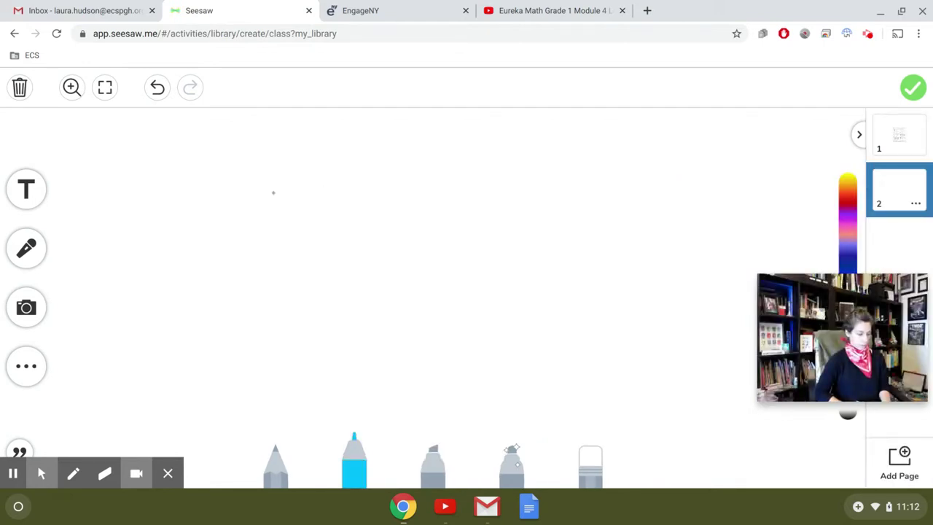
{"action": "left_click", "coordinate": [27, 307]}
{"action": "left_click", "coordinate": [88, 302]}
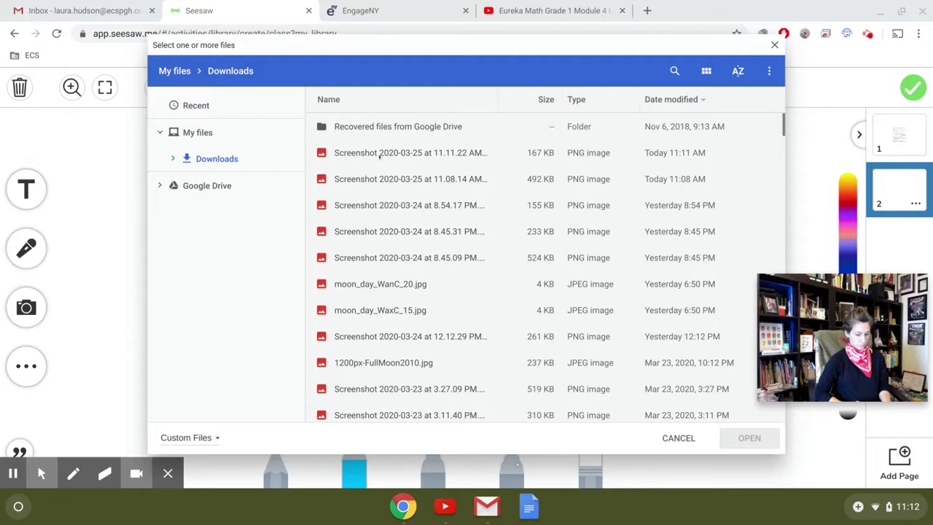
{"action": "left_click", "coordinate": [377, 153]}
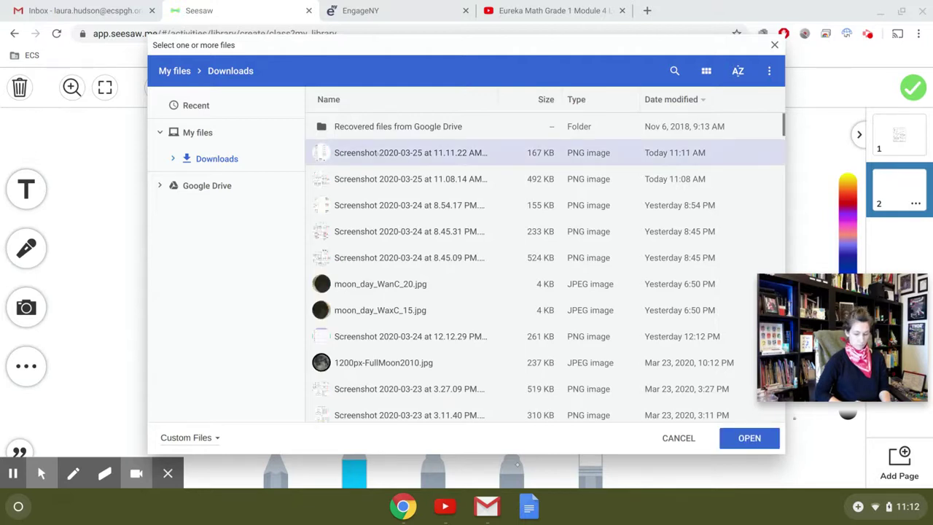
{"action": "left_click", "coordinate": [751, 439]}
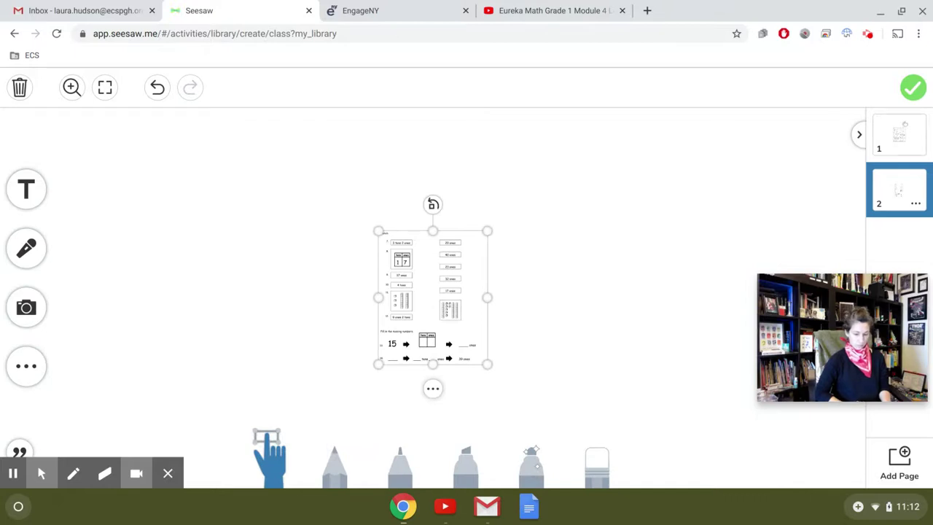
{"action": "left_click", "coordinate": [900, 135]}
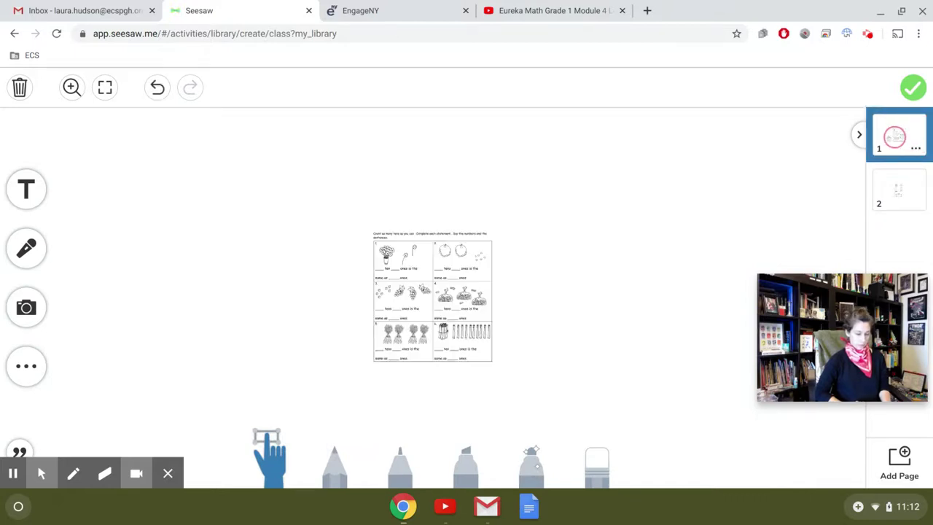
Step: Move the page-1 worksheet to the top-left, enlarge it to fill the canvas, and lock it
{"action": "left_click_drag", "start_coordinate": [428, 310], "coordinate": [118, 198]}
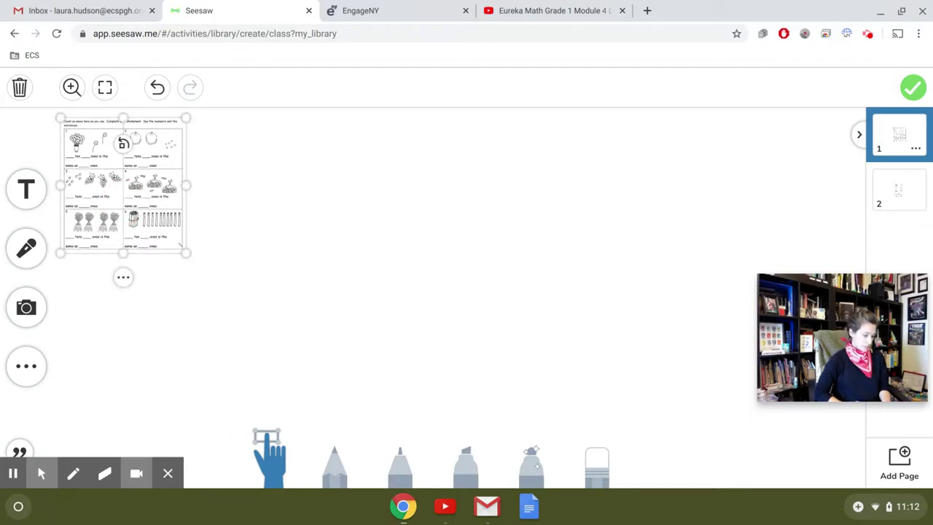
{"action": "left_click_drag", "start_coordinate": [319, 323], "coordinate": [413, 378]}
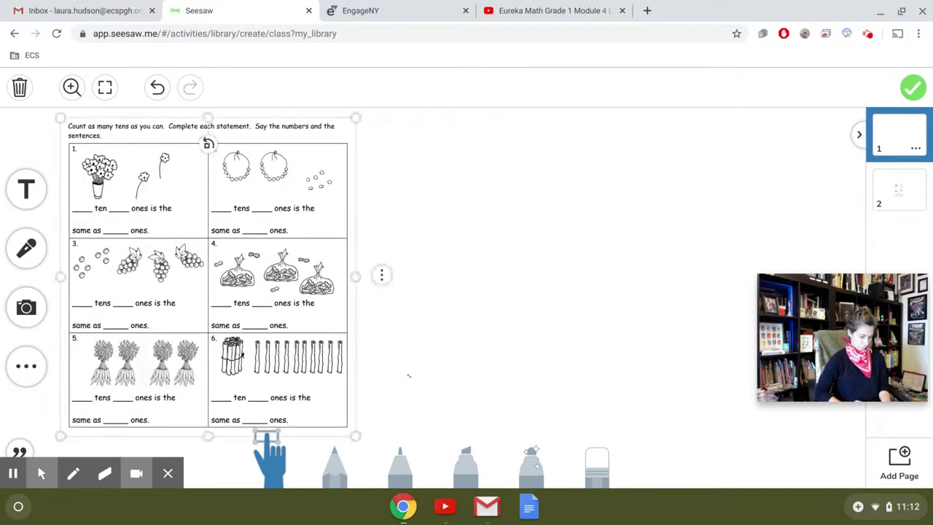
{"action": "left_click", "coordinate": [381, 275]}
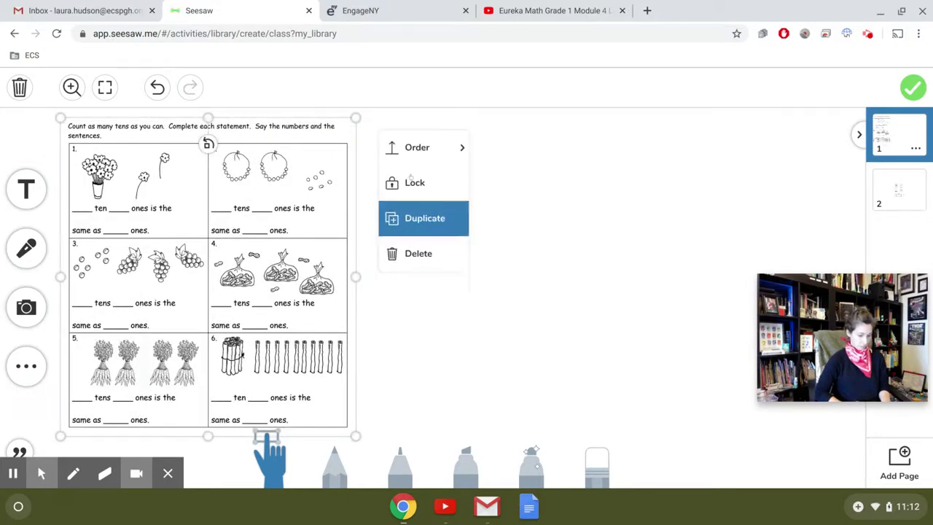
{"action": "left_click", "coordinate": [412, 181]}
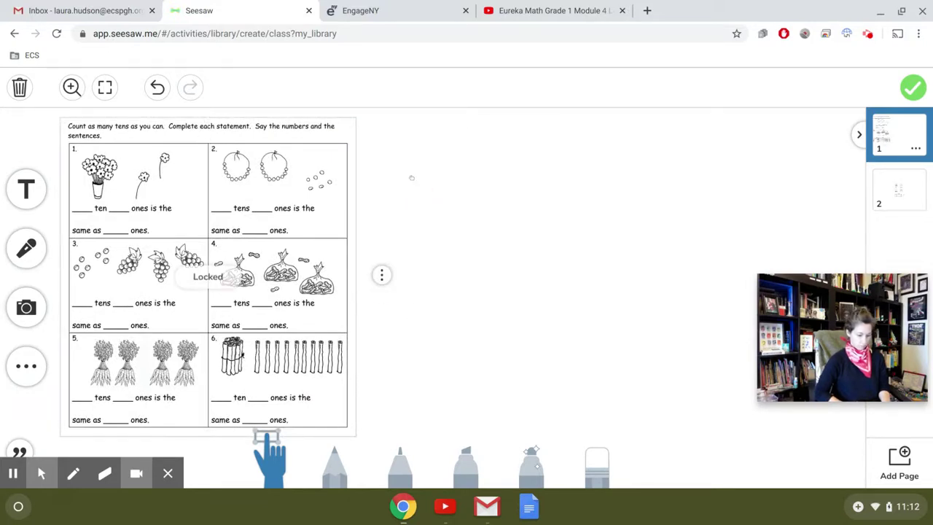
Step: Enlarge and lock the page-2 Match worksheet, then attach the finished template
{"action": "left_click", "coordinate": [899, 190]}
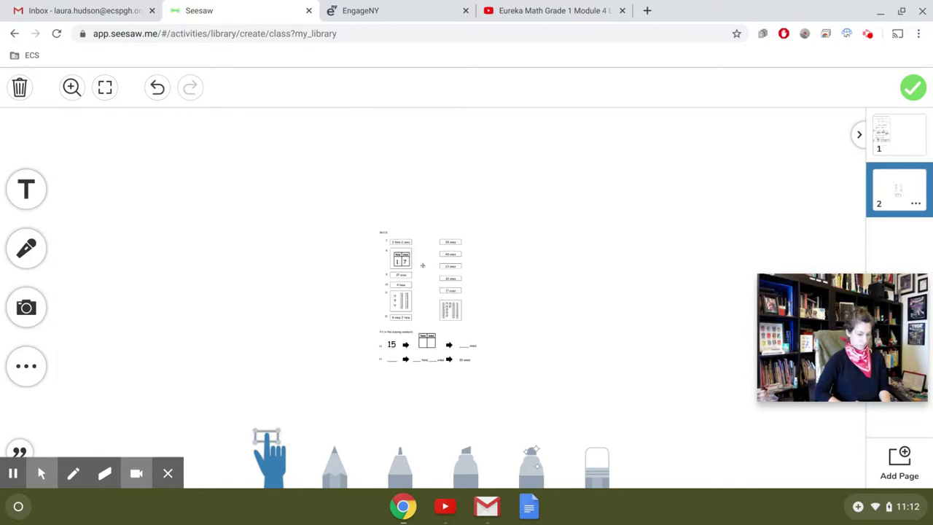
{"action": "left_click_drag", "start_coordinate": [430, 282], "coordinate": [119, 167]}
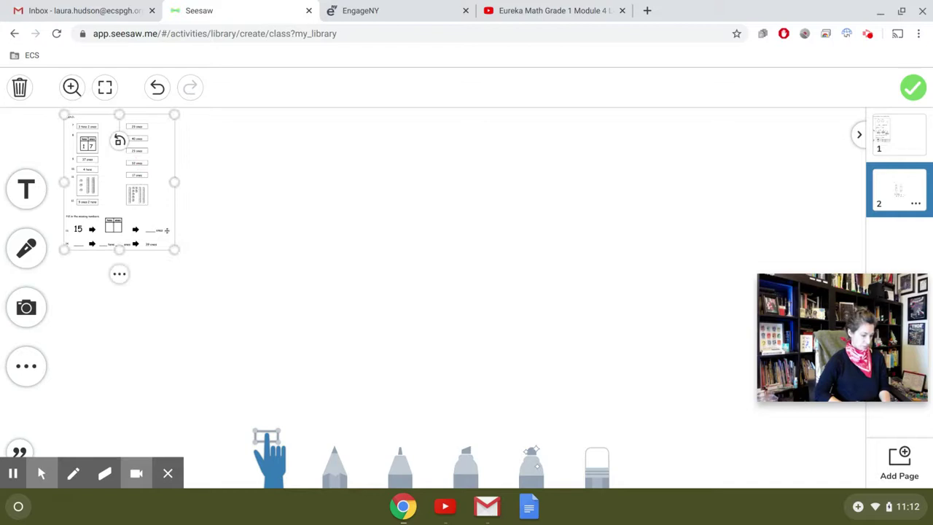
{"action": "left_click_drag", "start_coordinate": [172, 249], "coordinate": [343, 406]}
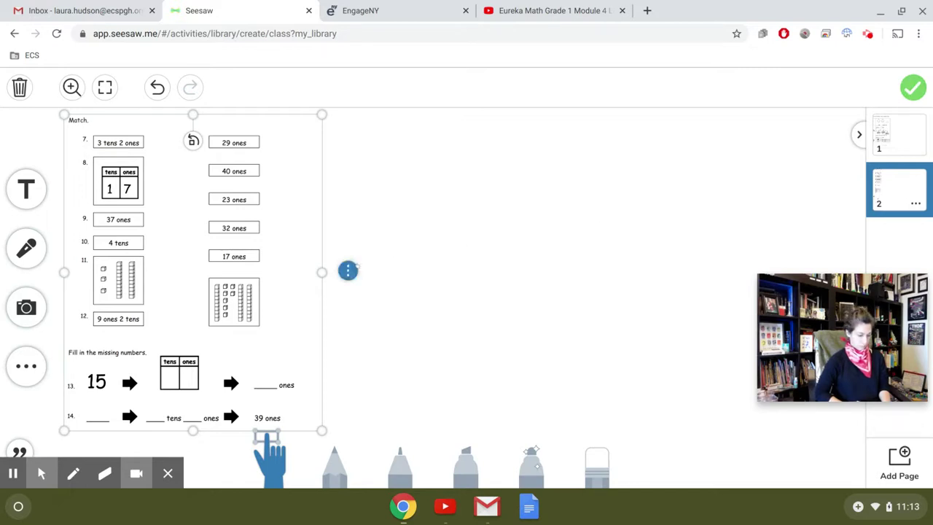
{"action": "left_click", "coordinate": [347, 271]}
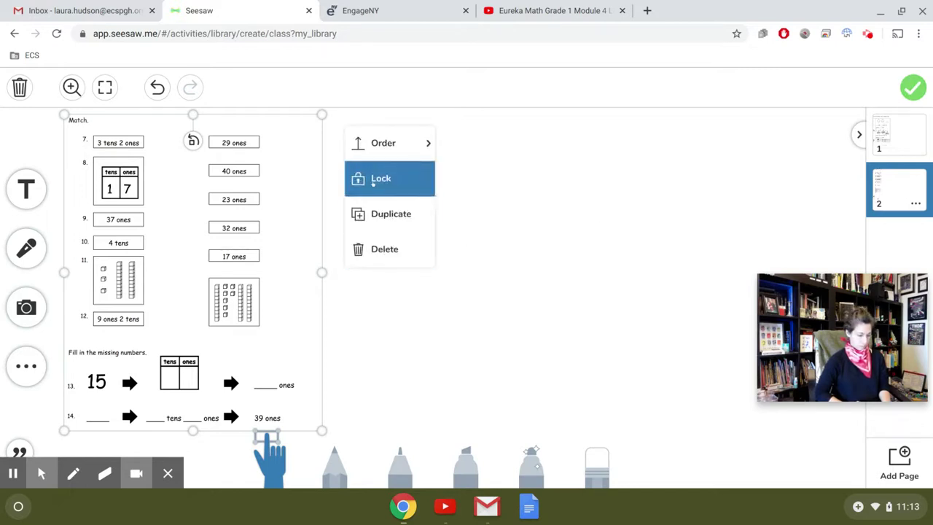
{"action": "left_click", "coordinate": [376, 184]}
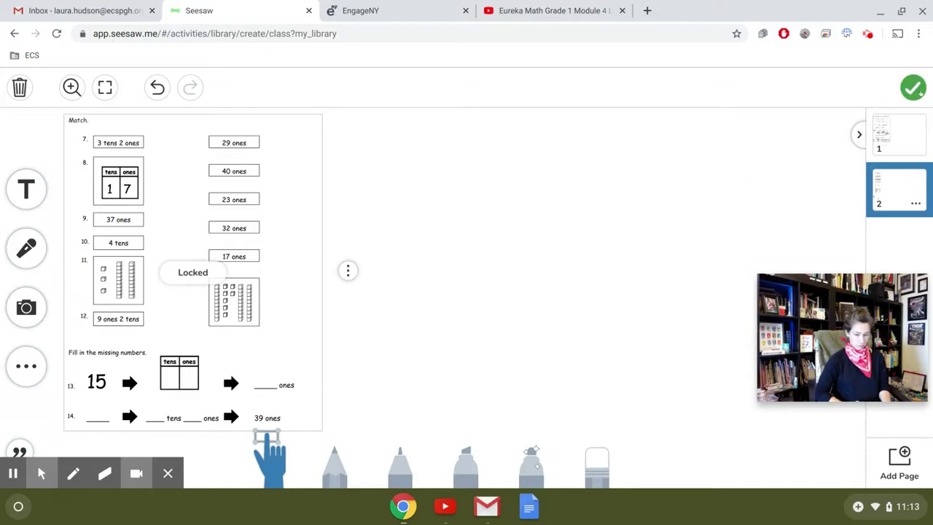
{"action": "left_click", "coordinate": [913, 87]}
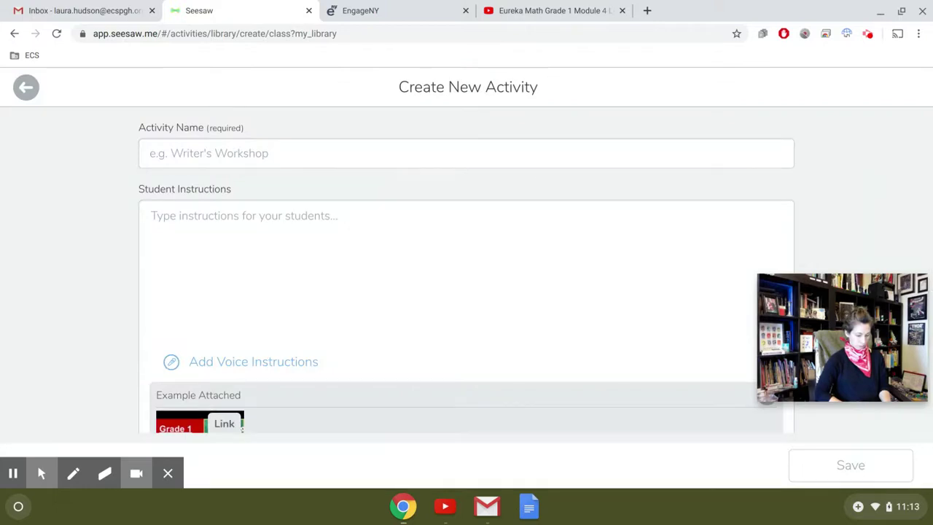
Step: Name the activity 'Eureka Math G1 M4 Lesson 3 - Problem Set' by editing the Lesson 1 autofill
{"action": "scroll", "coordinate": [377, 305], "scroll_direction": "down", "scroll_amount": 4}
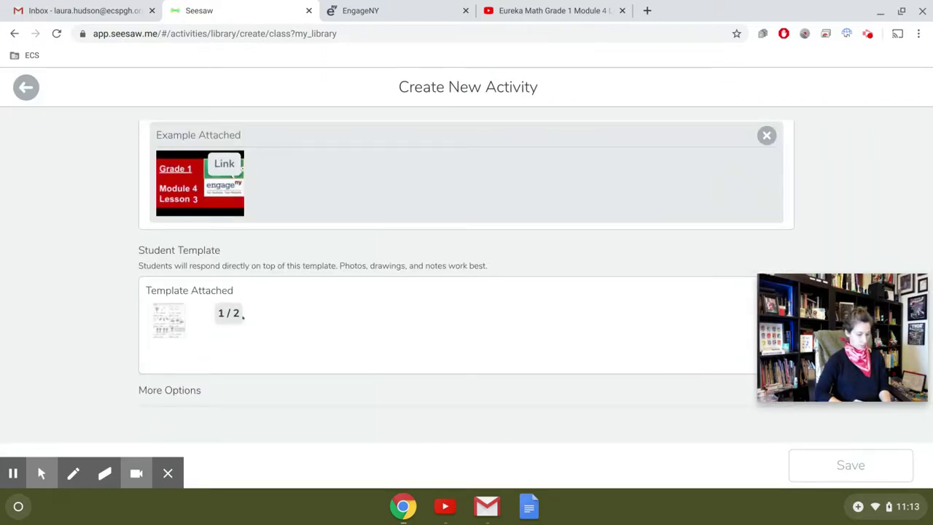
{"action": "scroll", "coordinate": [290, 333], "scroll_direction": "up", "scroll_amount": 4}
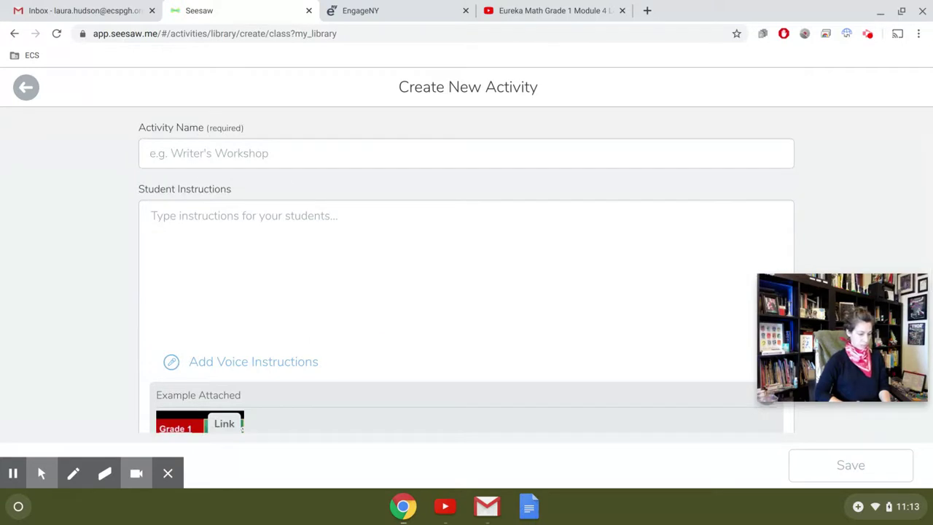
{"action": "left_click", "coordinate": [192, 156]}
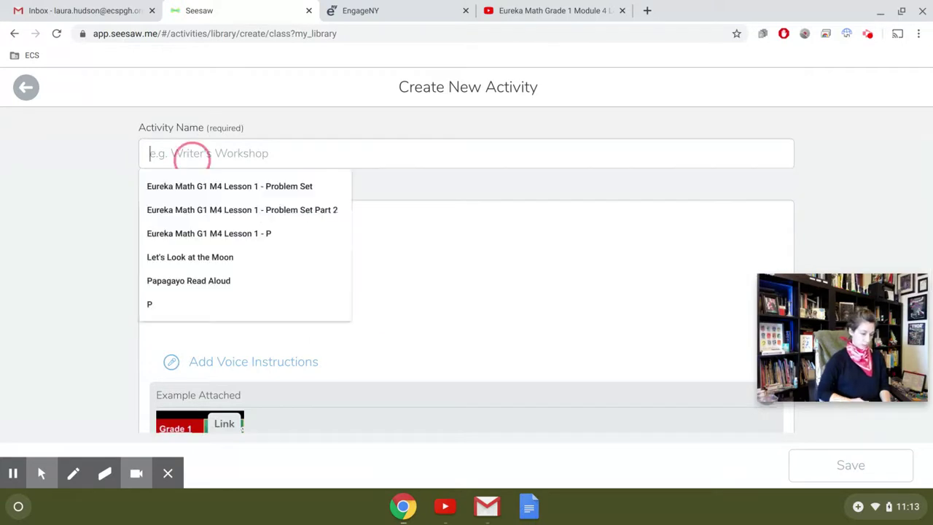
{"action": "left_click", "coordinate": [212, 187]}
{"action": "left_click", "coordinate": [306, 152]}
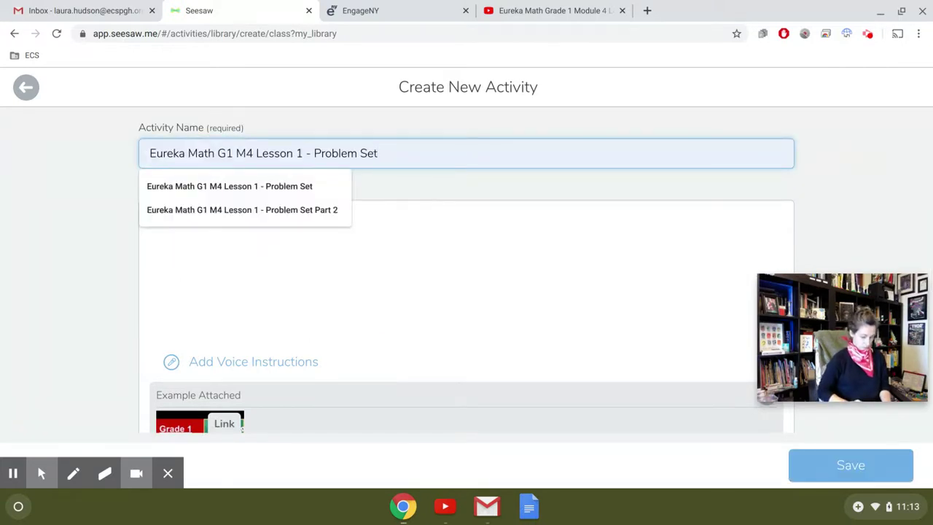
{"action": "key", "text": "BackSpace"}
{"action": "type", "text": "3"}
Step: Enter the student instructions 'Watch the video and complete the problem set.'
{"action": "left_click", "coordinate": [246, 210]}
{"action": "type", "text": "Watc"}
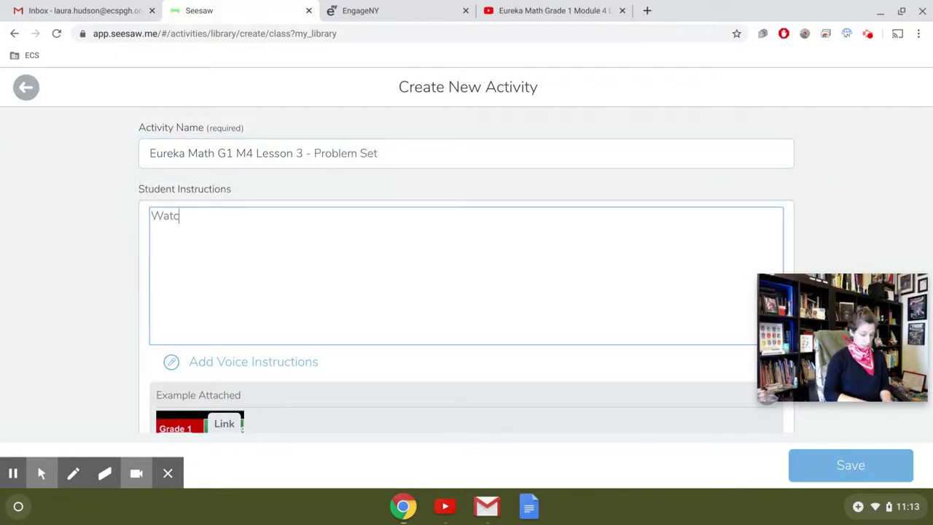
{"action": "type", "text": "h the video a"}
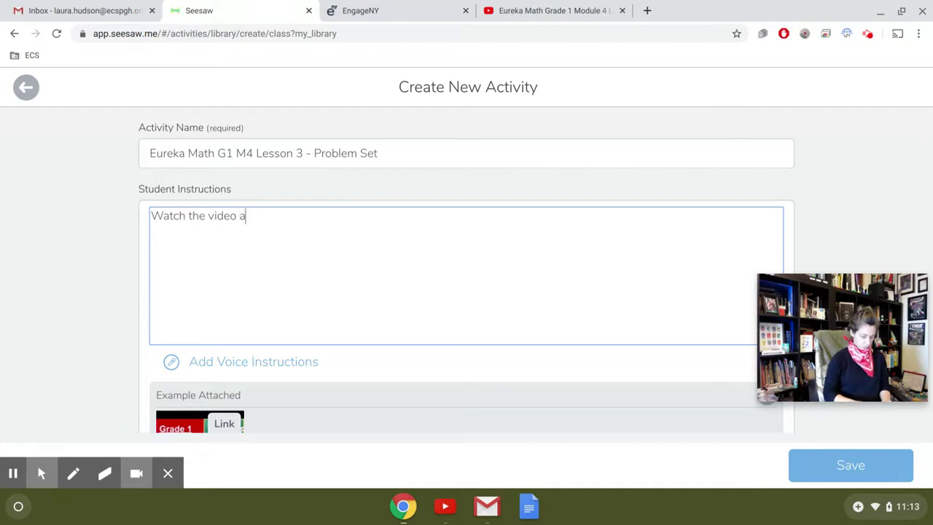
{"action": "type", "text": "nd complete "}
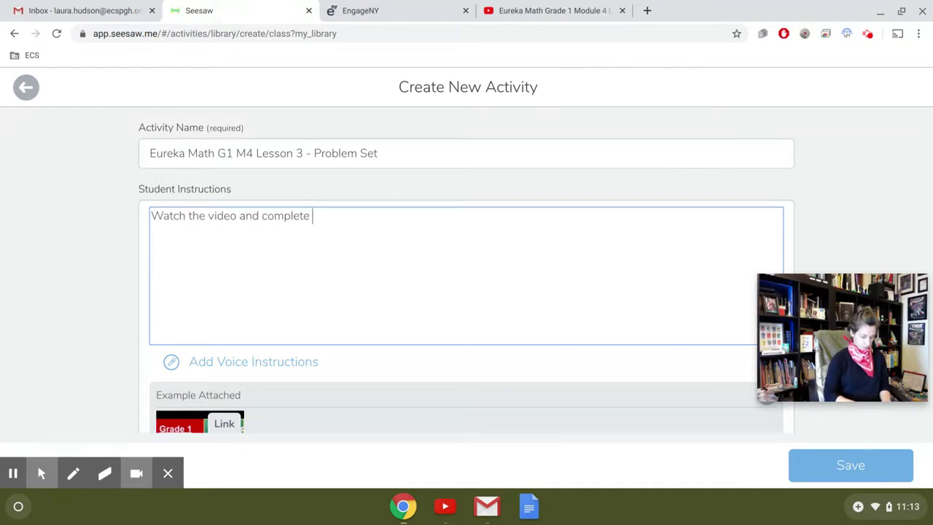
{"action": "type", "text": "the problem set."}
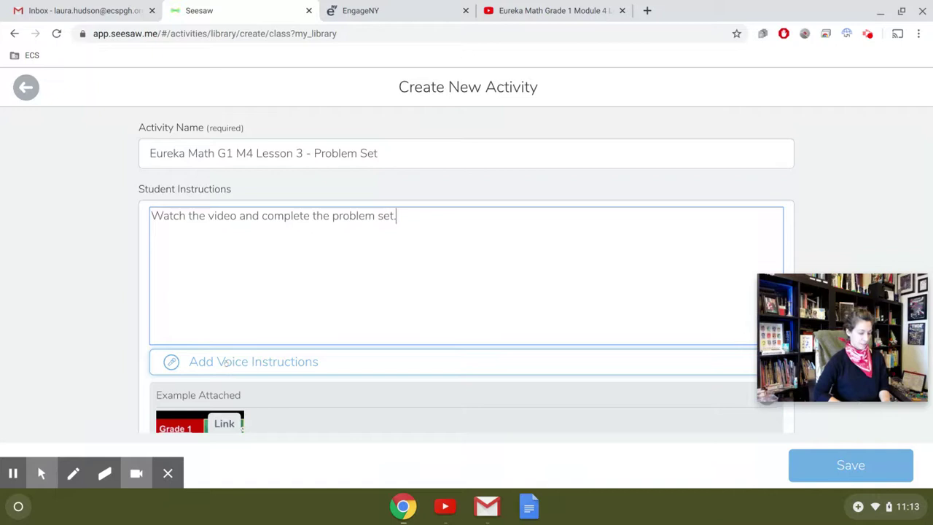
{"action": "left_click", "coordinate": [226, 363]}
Step: Record a short voice instruction note and save the activity to My Library
{"action": "left_click", "coordinate": [470, 371]}
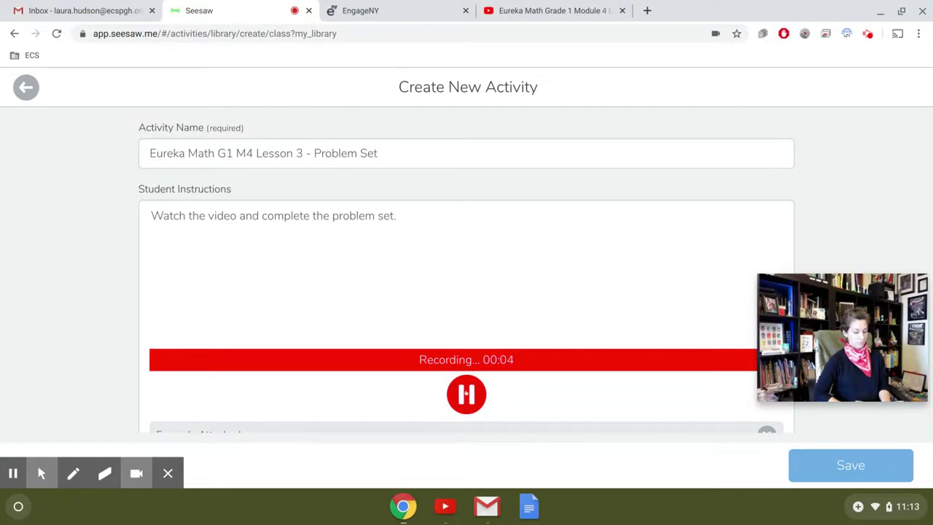
{"action": "left_click", "coordinate": [467, 394]}
{"action": "scroll", "coordinate": [643, 355], "scroll_direction": "down", "scroll_amount": 5}
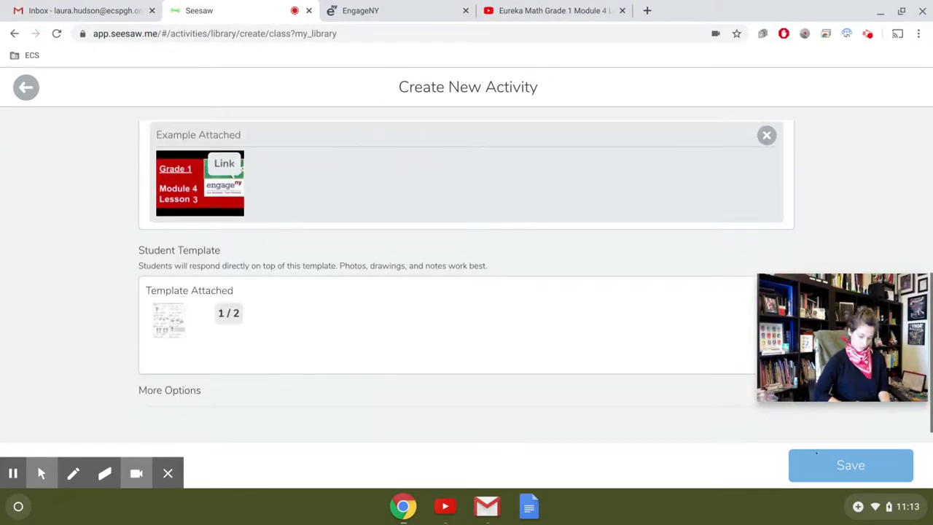
{"action": "left_click", "coordinate": [851, 466]}
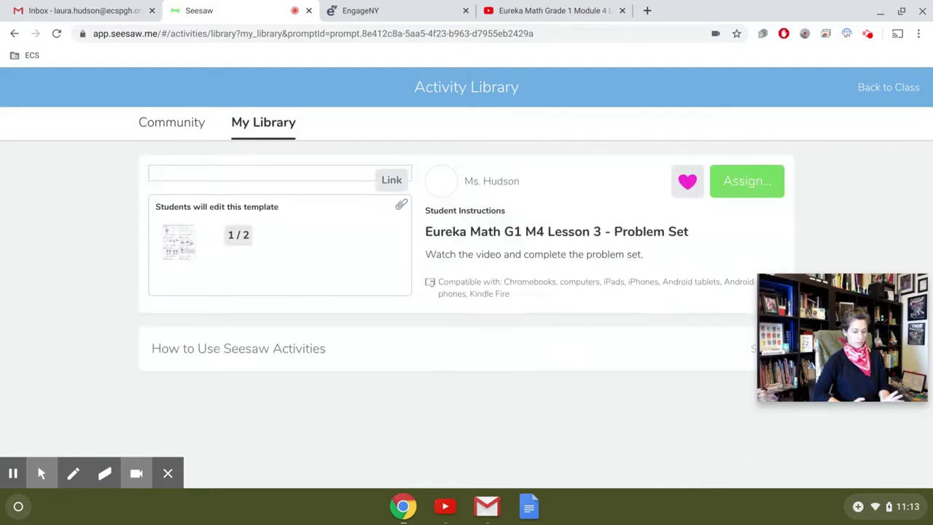
{"action": "scroll", "coordinate": [467, 292], "scroll_direction": "down", "scroll_amount": 1}
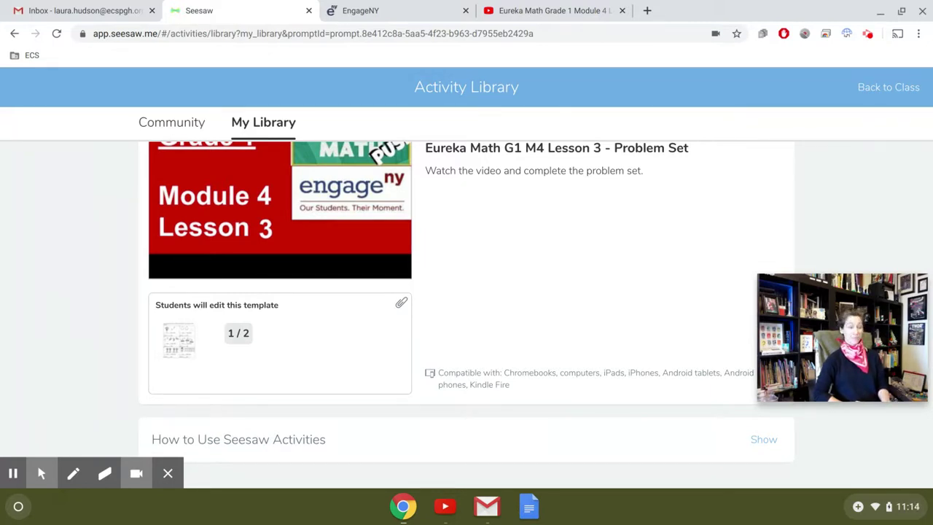
{"action": "mouse_move", "coordinate": [48, 475]}
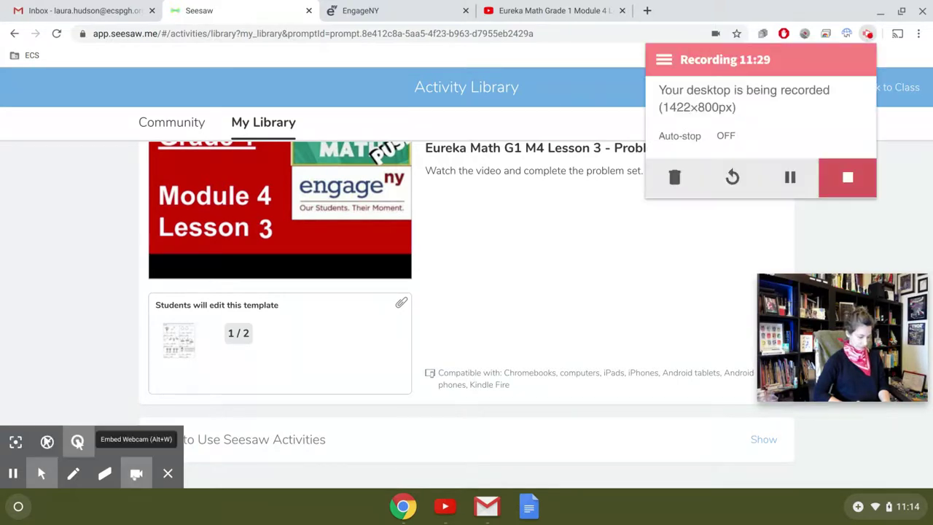
{"action": "left_click", "coordinate": [136, 473]}
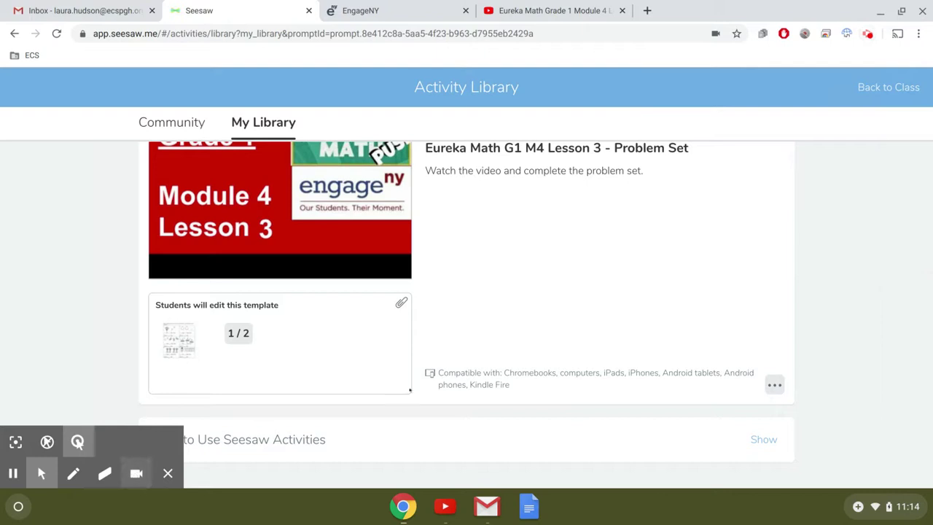
{"action": "left_click", "coordinate": [868, 37]}
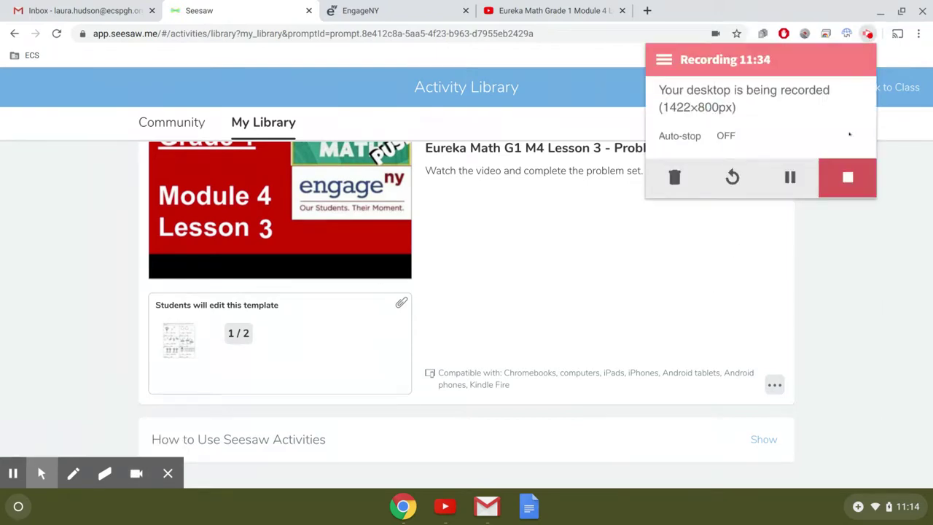